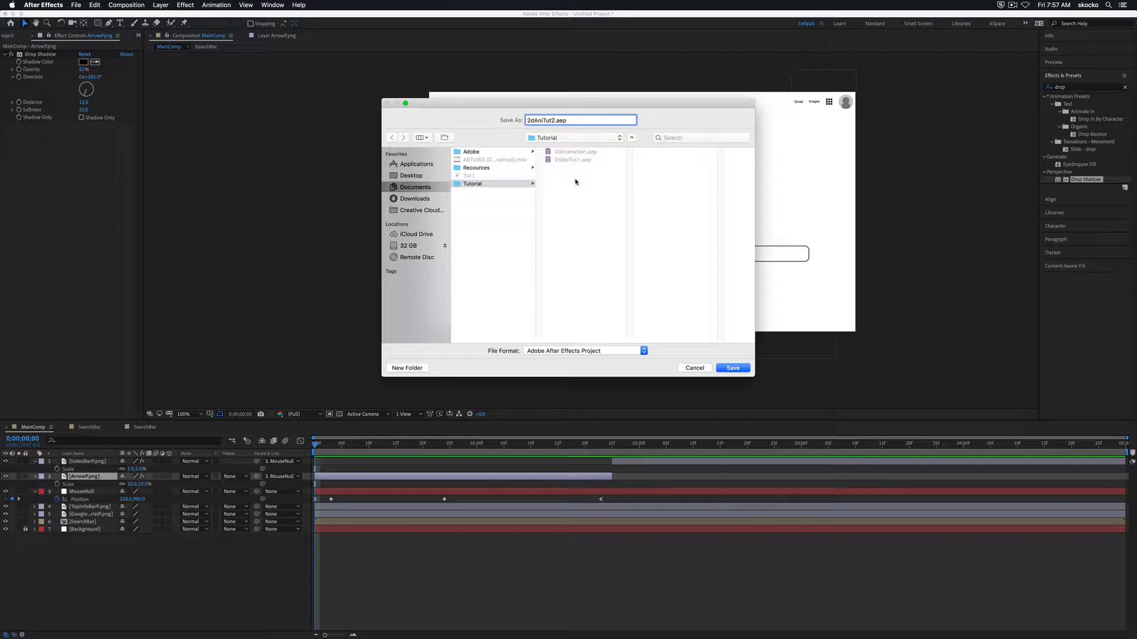
Save the project as 2dAniTut2.aep in the Tutorial folder and move the current time to 0;00;01;25.
click(723, 363)
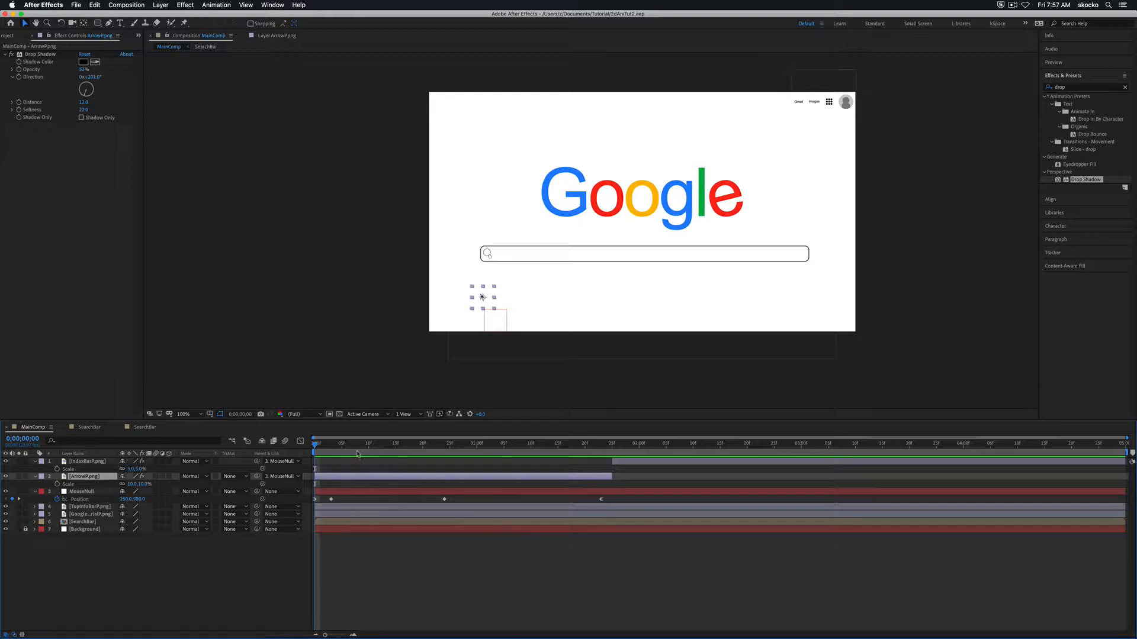
drag(366, 448, 612, 448)
click(214, 584)
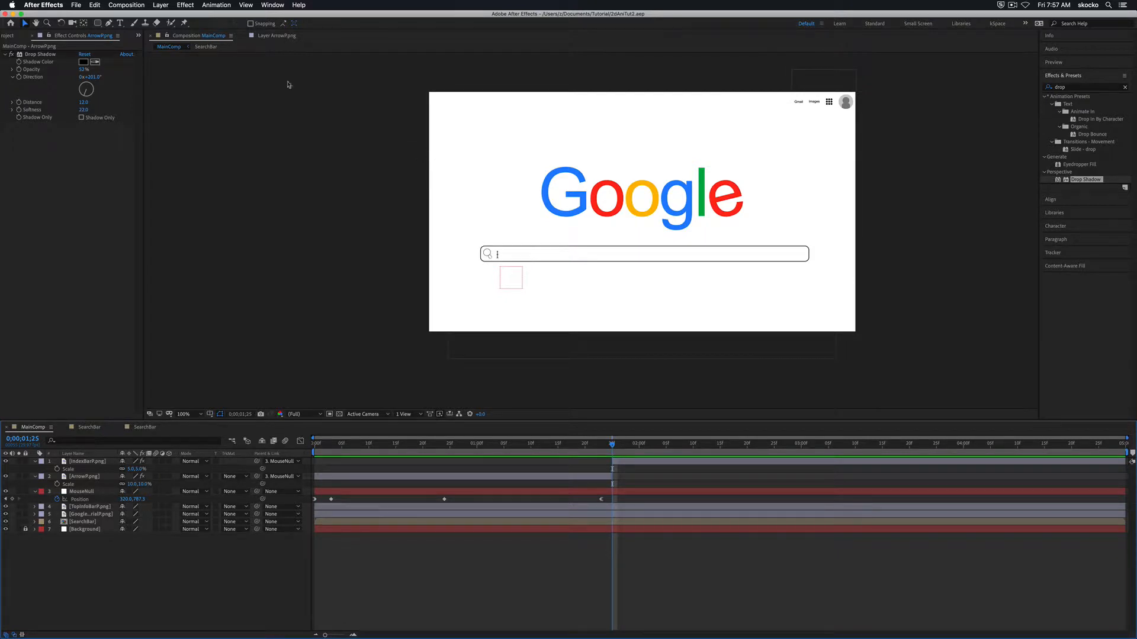
Add a text layer reading "Mac Lab Media" inside the search bar, just after the text cursor.
click(122, 25)
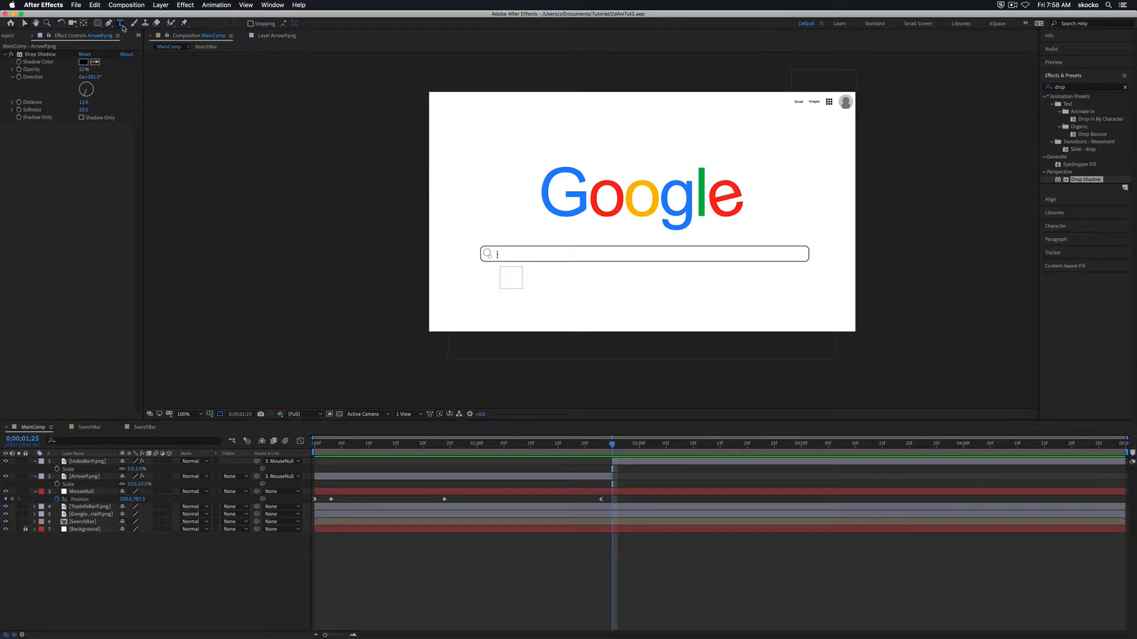
click(503, 254)
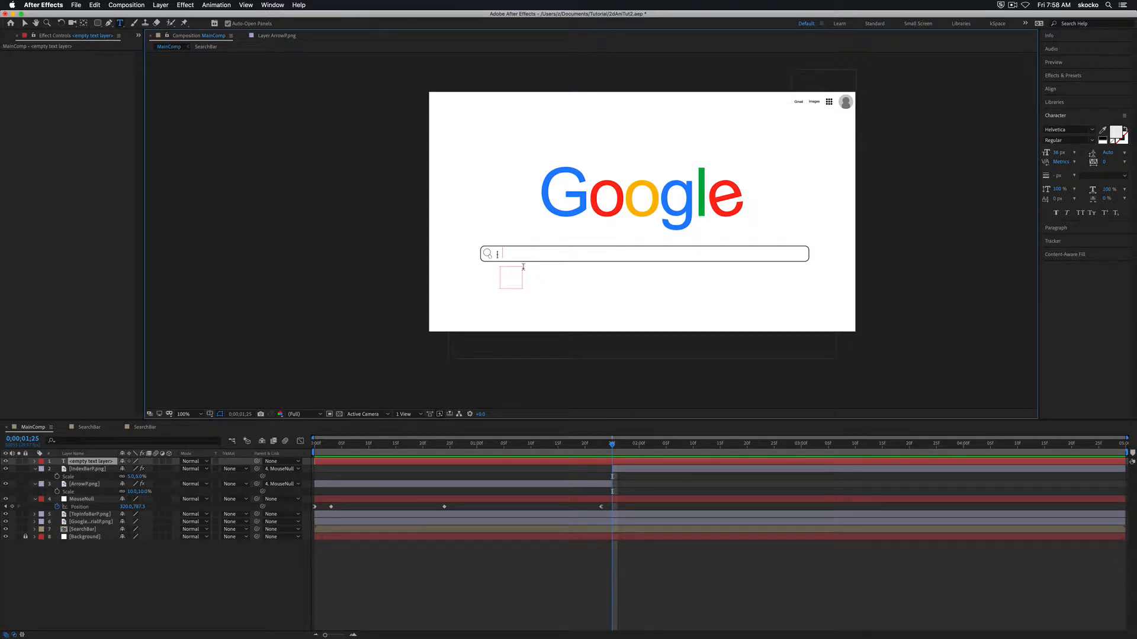
text(m)
key(BackSpace)
text(Mac)
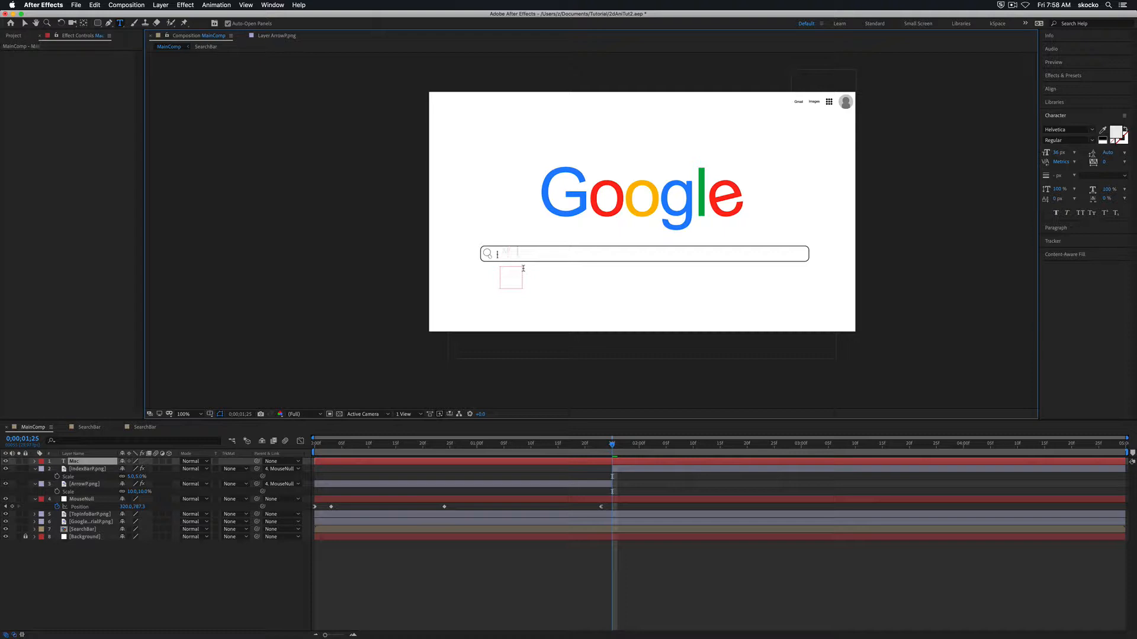
text( Lab Media)
Try to set the fill colour to black while the new text is still being edited.
click(1115, 134)
drag(481, 283, 455, 352)
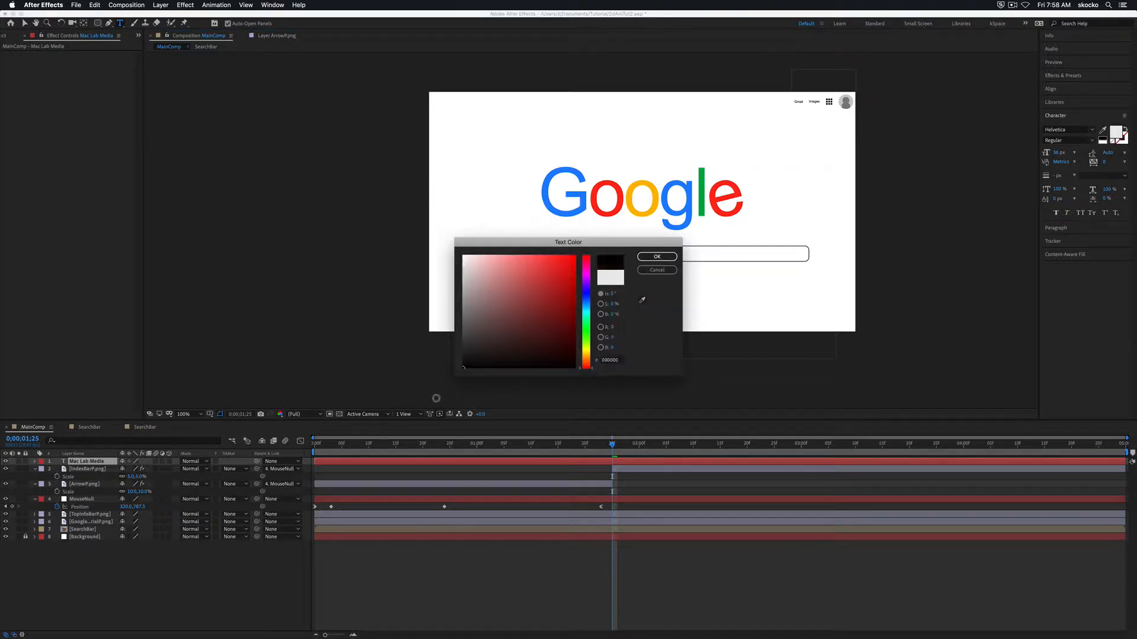
click(650, 260)
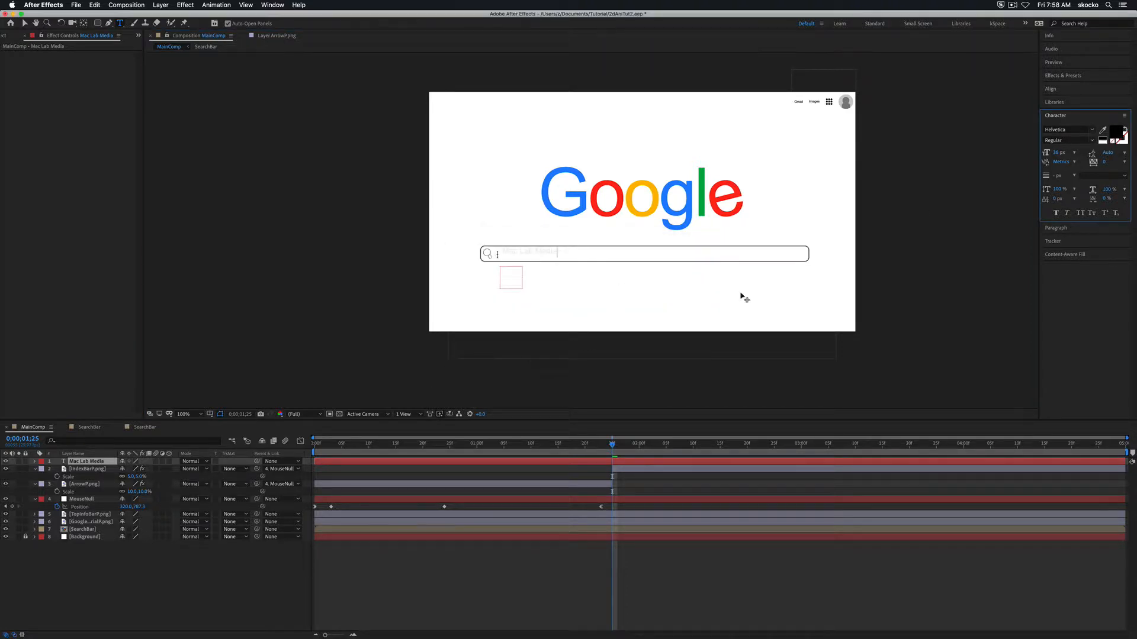
click(154, 565)
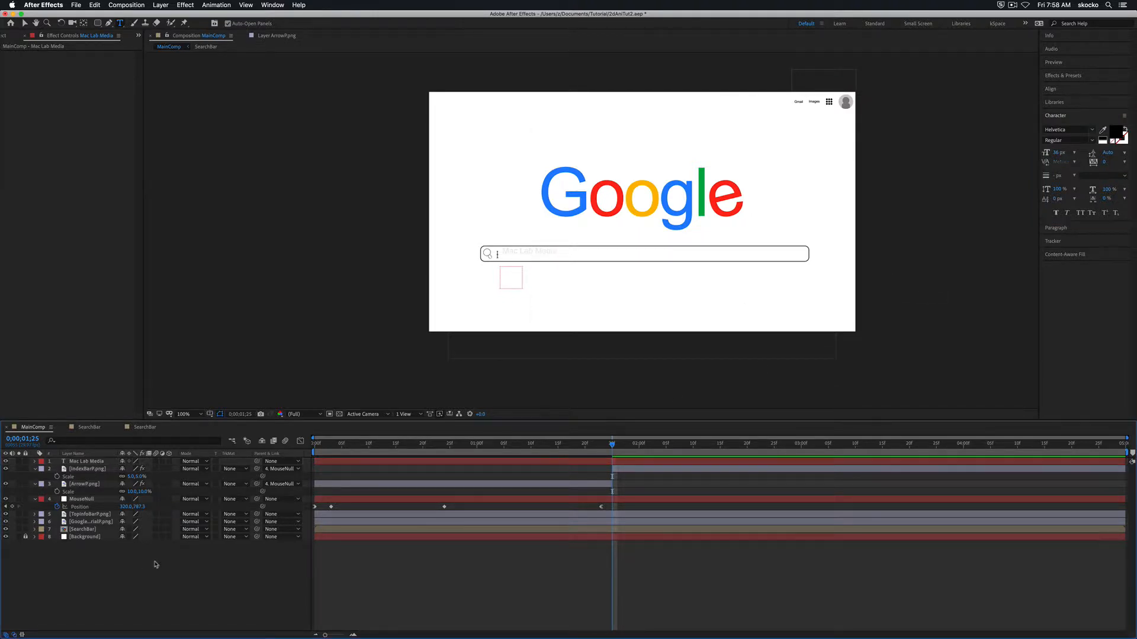
Set the fill colour of the whole Mac Lab Media text layer to black (000000).
click(88, 462)
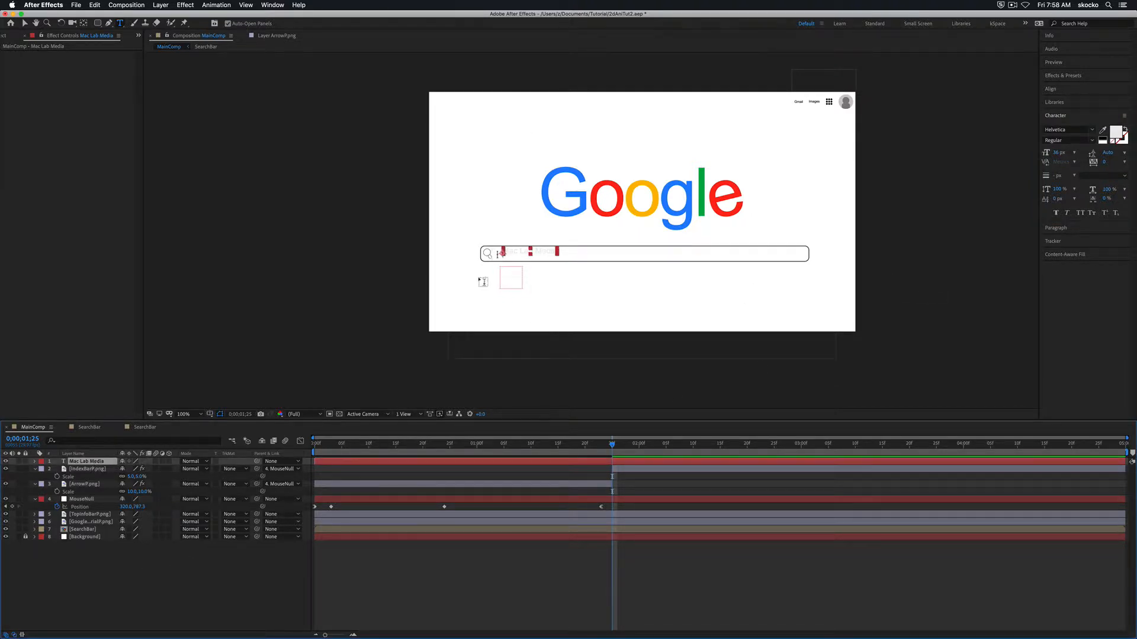
click(1111, 137)
drag(529, 339, 385, 391)
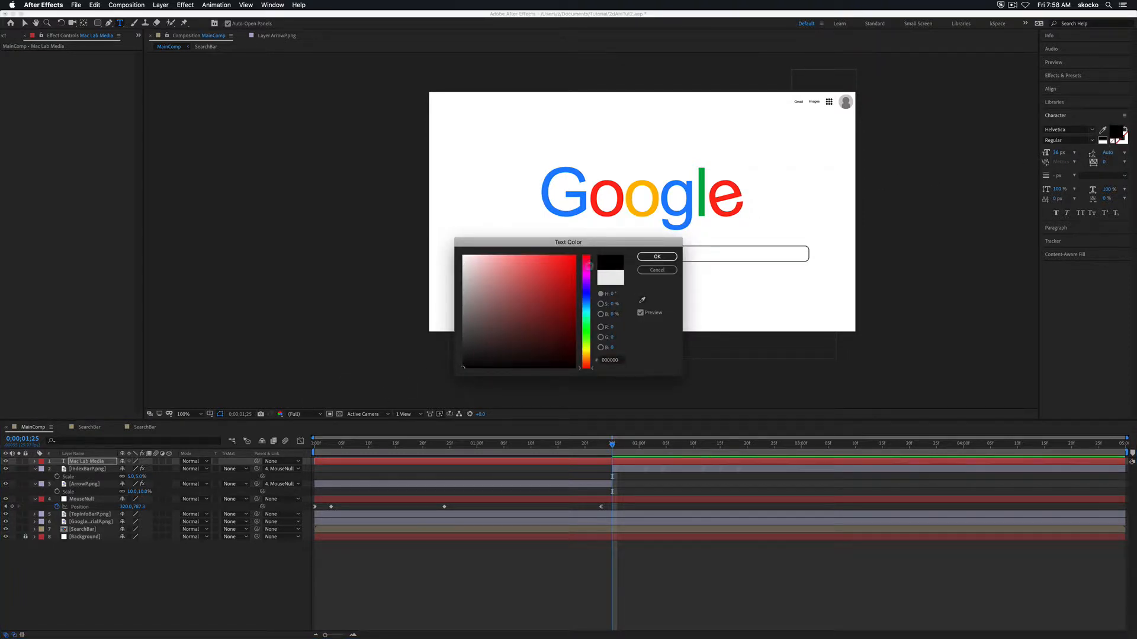
click(669, 256)
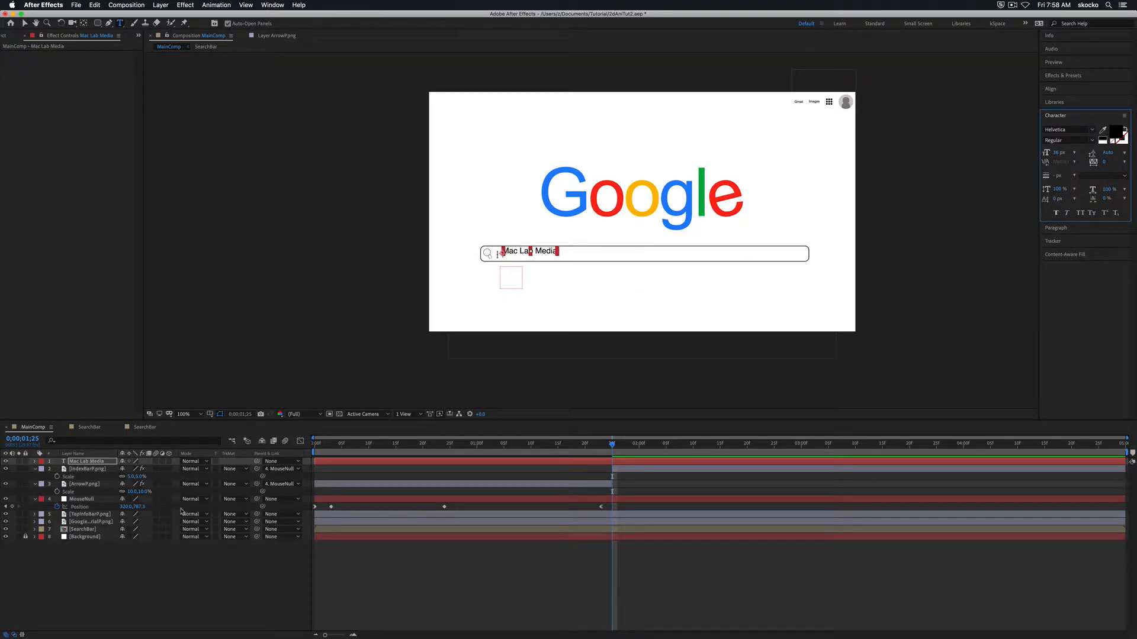
click(124, 557)
Move the Mac Lab Media text slightly down so it sits vertically centred in the search bar.
click(87, 462)
key(period)
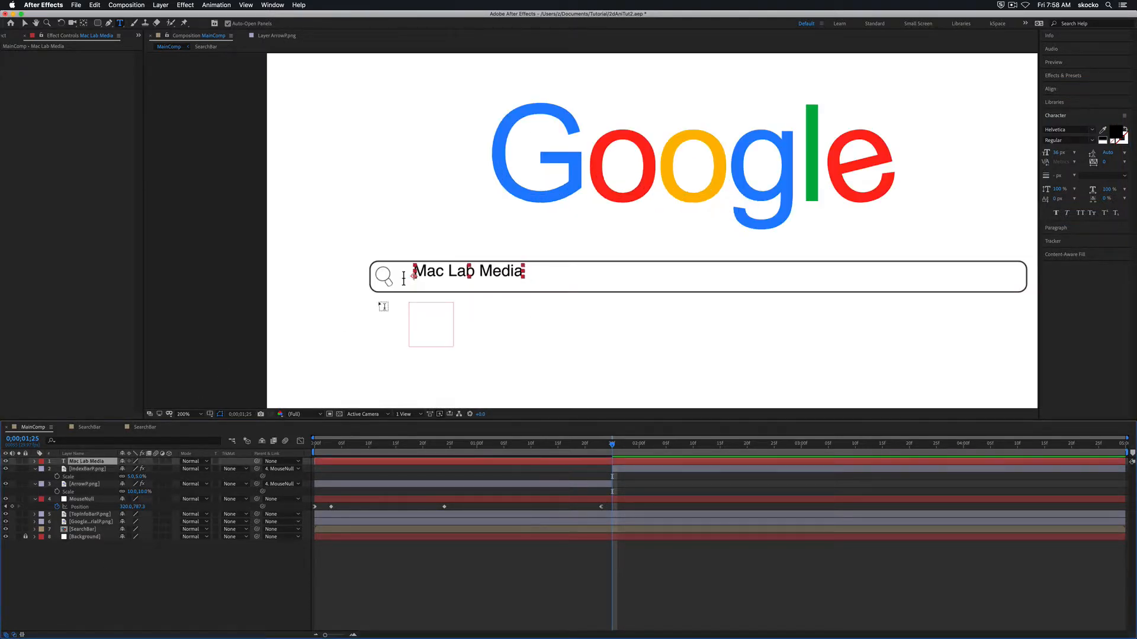
click(156, 562)
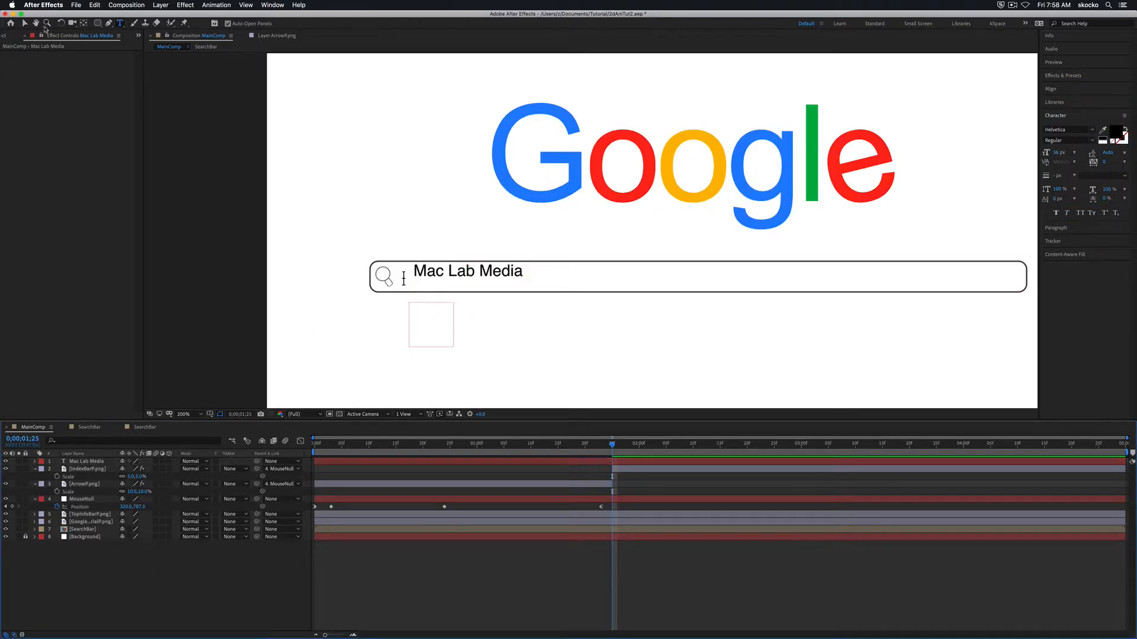
click(25, 23)
drag(437, 272, 436, 279)
key(Down)
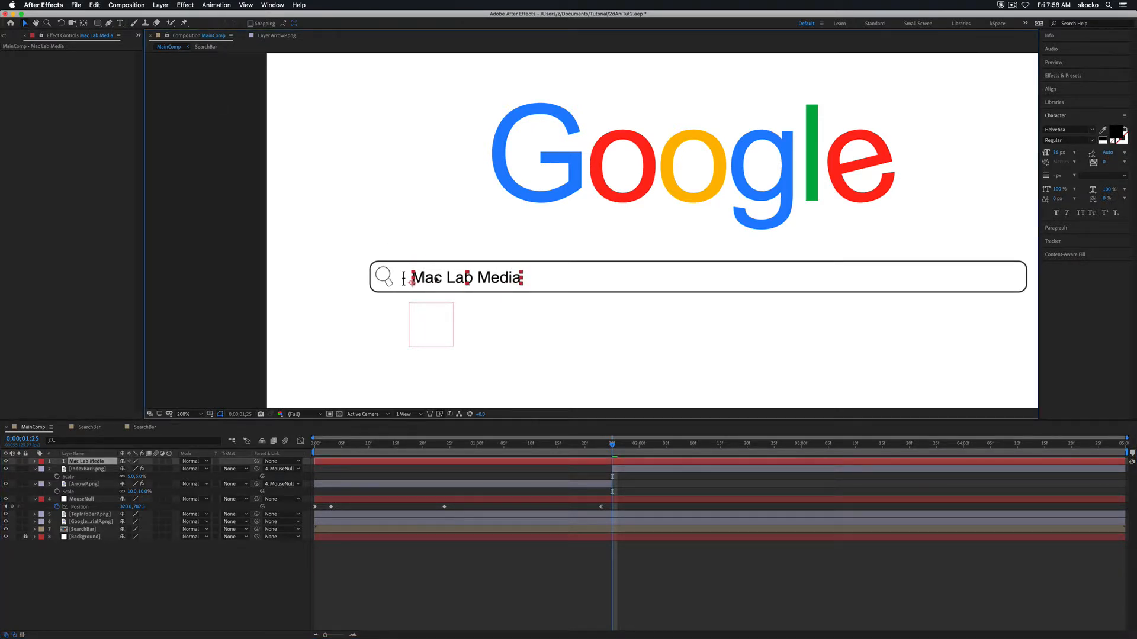
Scale the Mac Lab Media layer to 114% and nudge the enlarged text back to the middle of the search bar's height.
click(85, 462)
key(s)
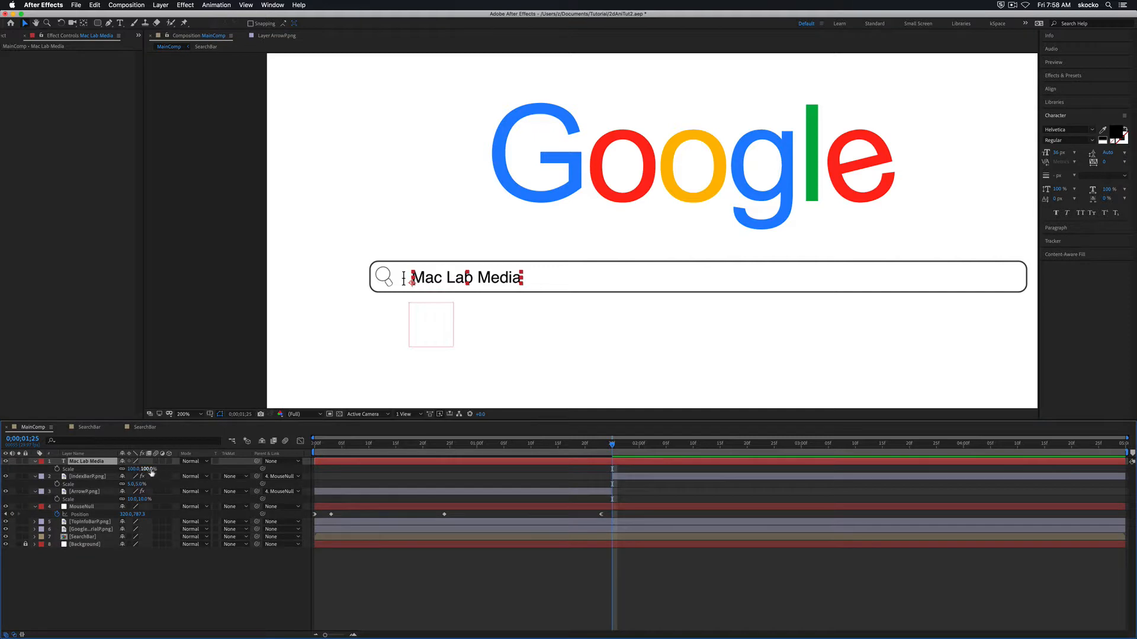
drag(144, 468, 151, 468)
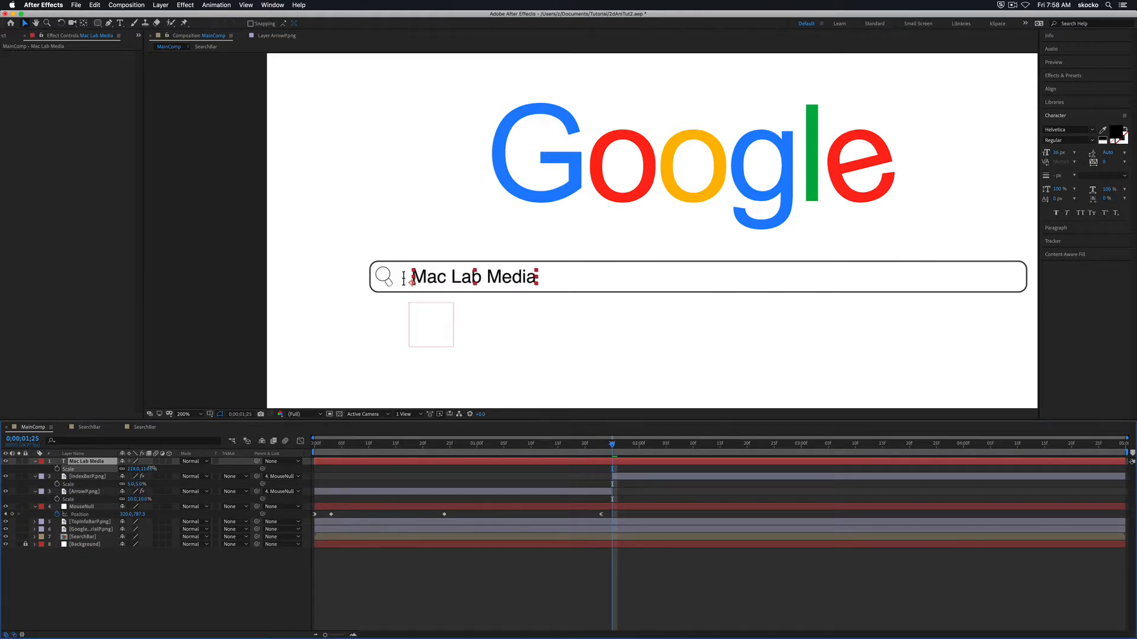
click(214, 578)
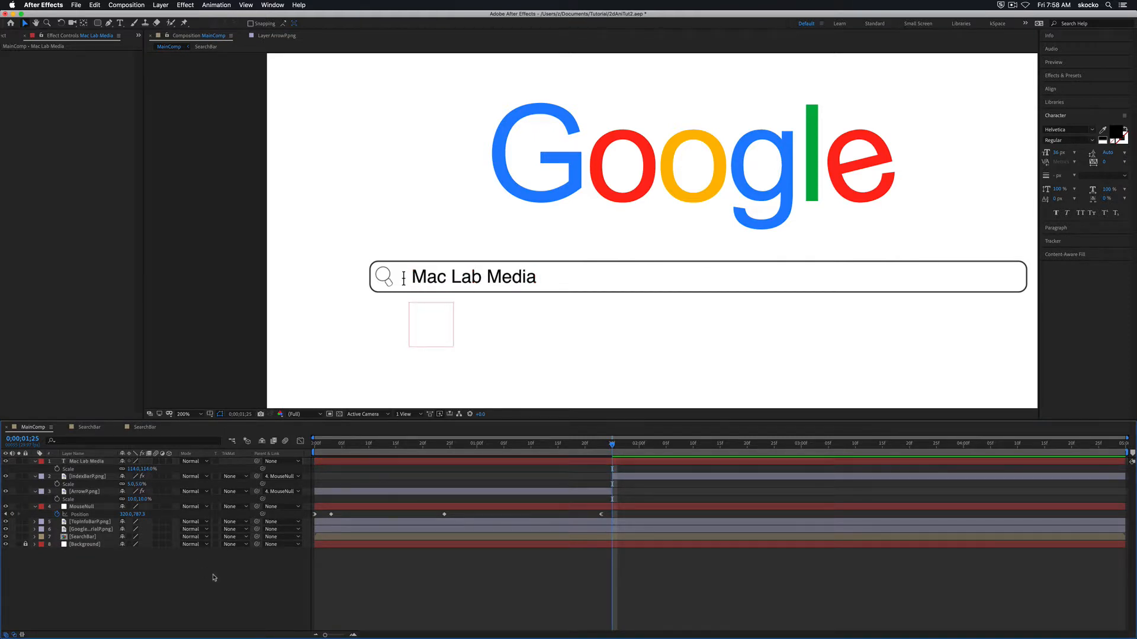
click(445, 278)
drag(445, 279, 447, 278)
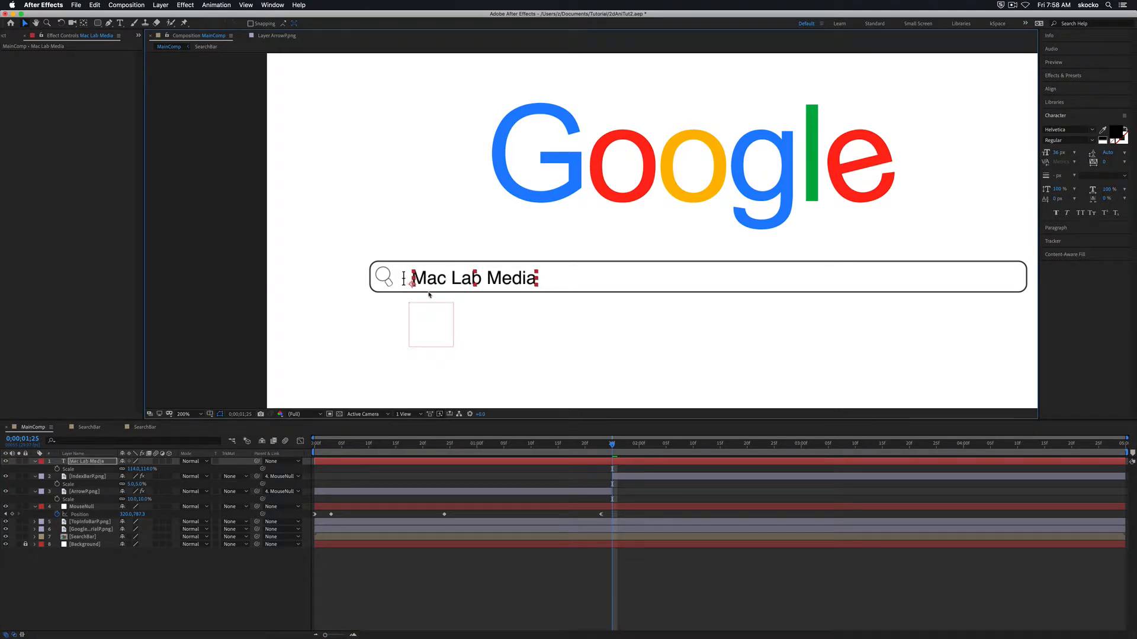
click(148, 608)
scroll(368, 331, down, 1)
scroll(368, 331, down, 1)
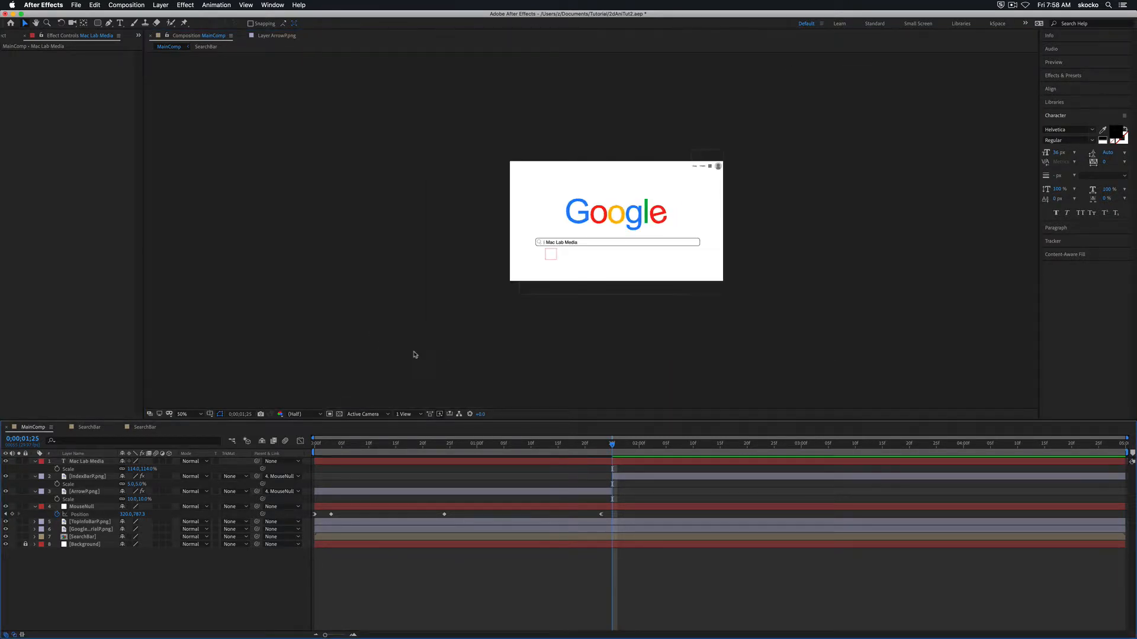
Trim the start of the Mac Lab Media layer to 0;00;01;28 and place the current time at that frame.
drag(588, 445, 614, 453)
mouse_move(313, 461)
mouse_down()
mouse_move(461, 464)
mouse_move(313, 451)
mouse_up()
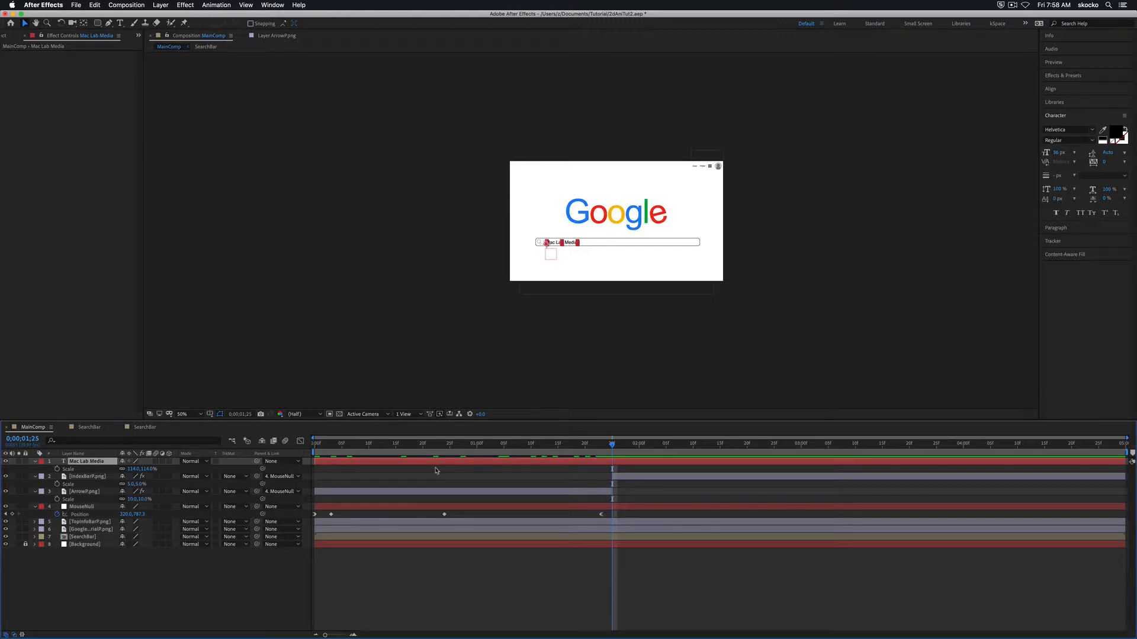
drag(335, 462, 606, 444)
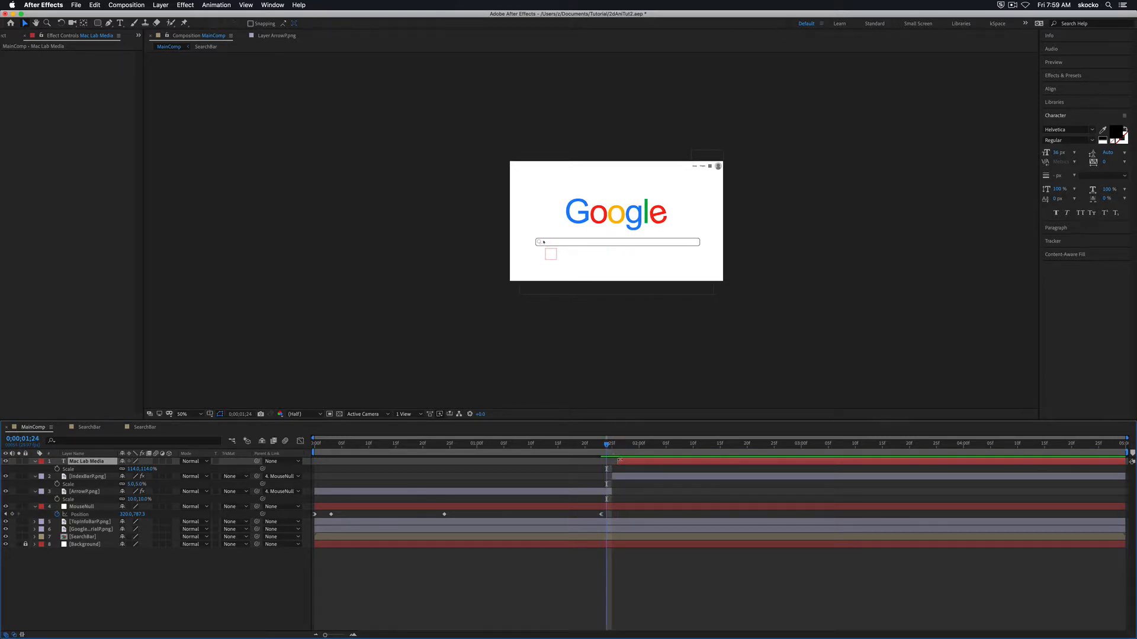
key(Page_Up)
key(Page_Up)
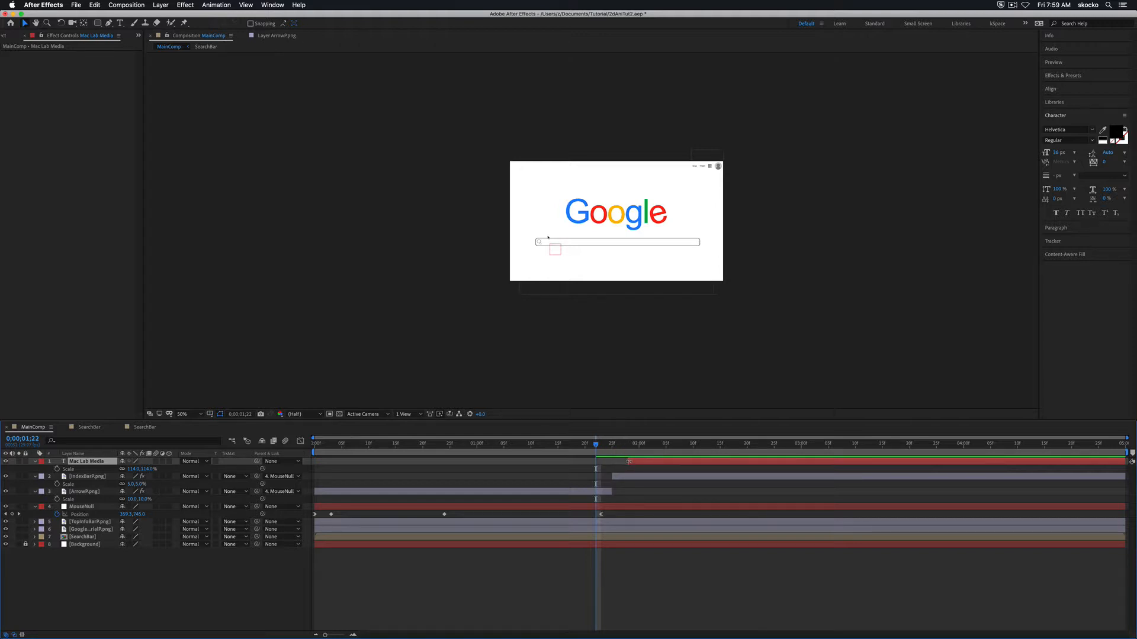
mouse_move(612, 444)
mouse_down()
mouse_move(855, 443)
mouse_move(633, 438)
mouse_up()
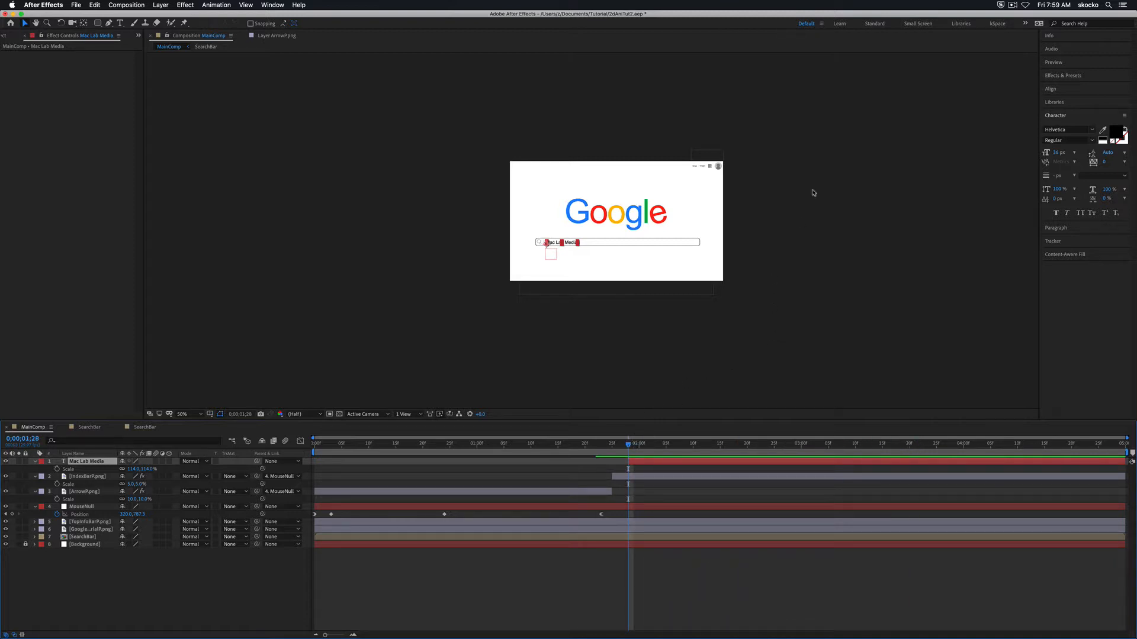
Find the Typewriter animation preset by searching for "type" and apply it to the Mac Lab Media layer.
click(1049, 76)
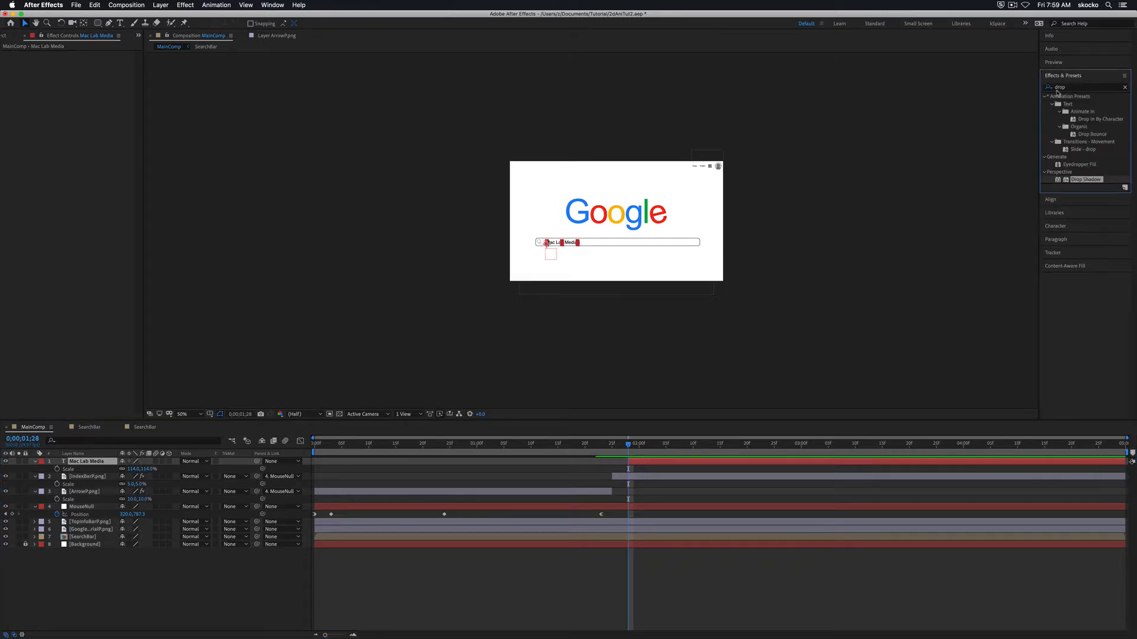
click(1124, 88)
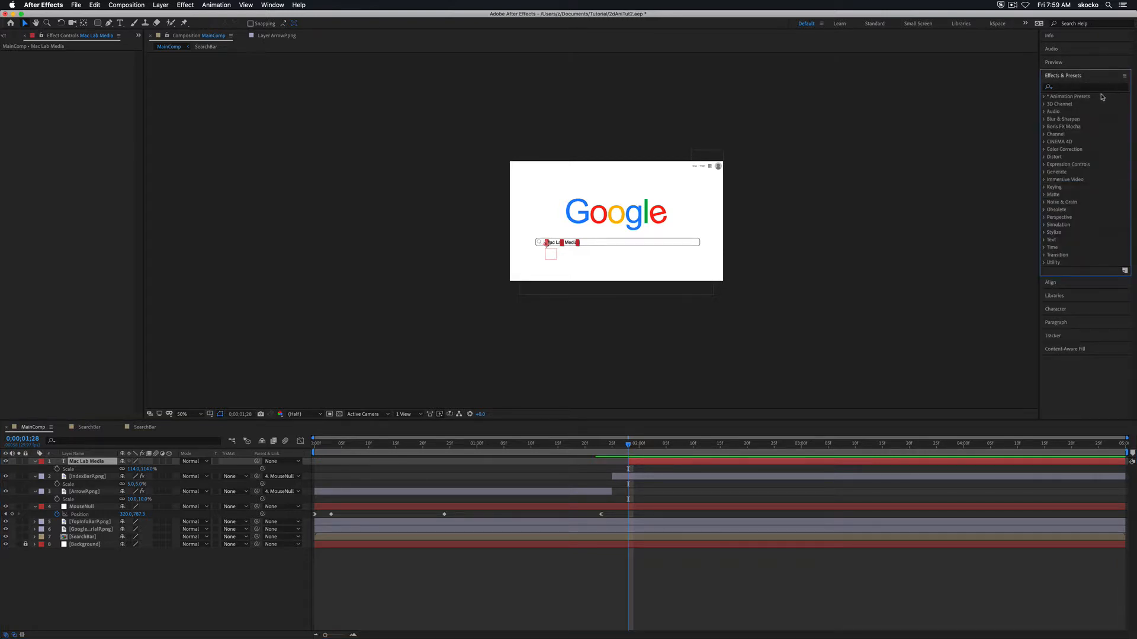
click(1064, 87)
text(t)
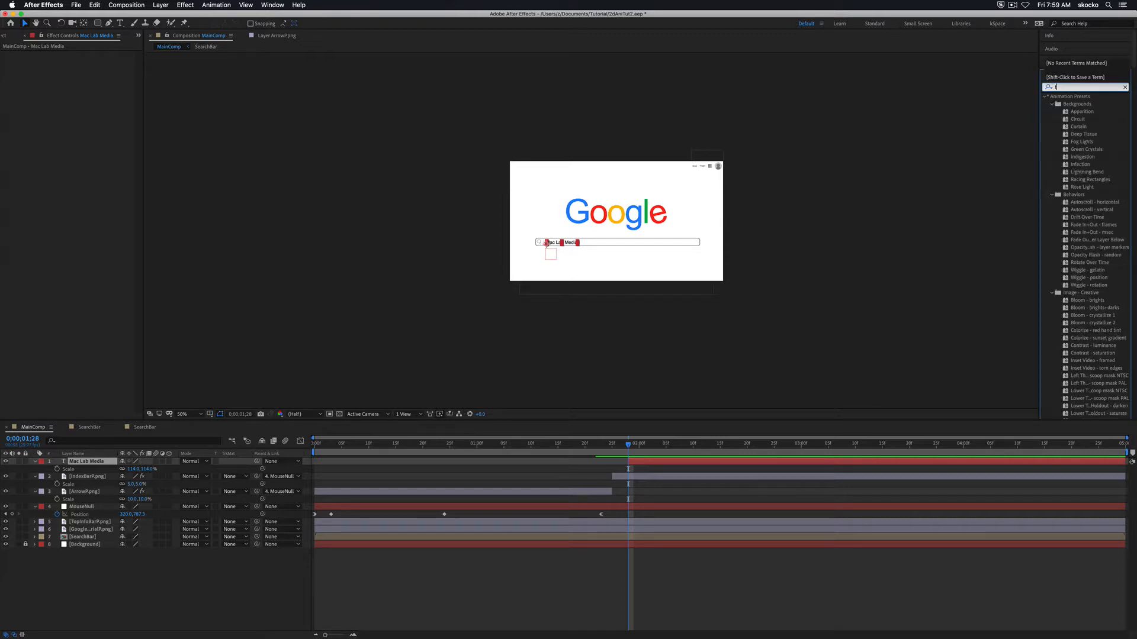
text(ype)
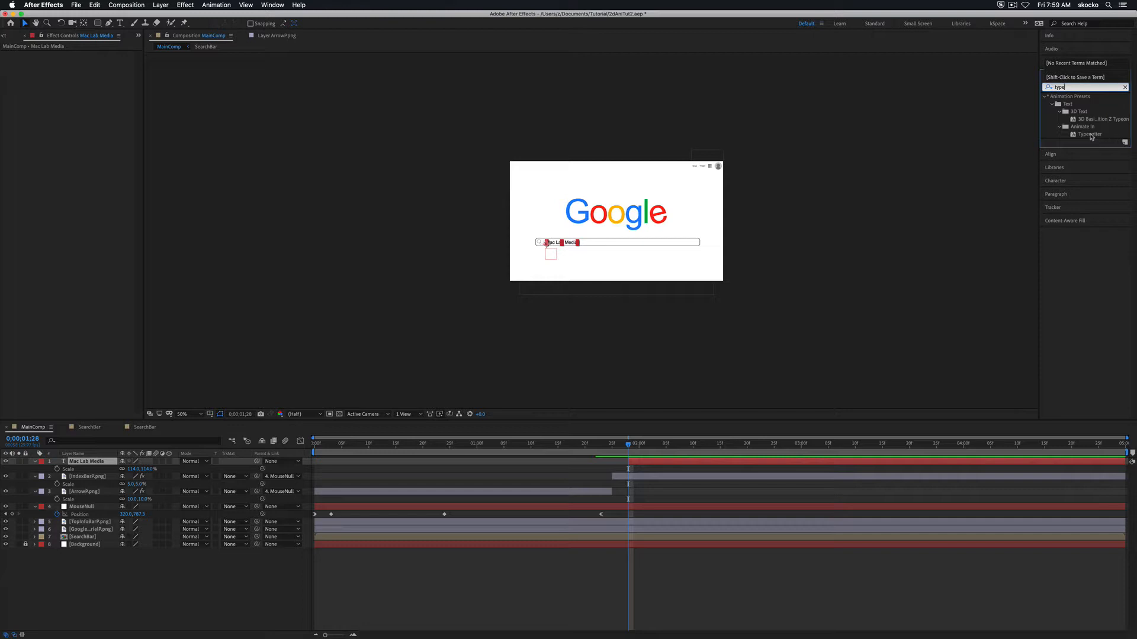
drag(1091, 136, 89, 463)
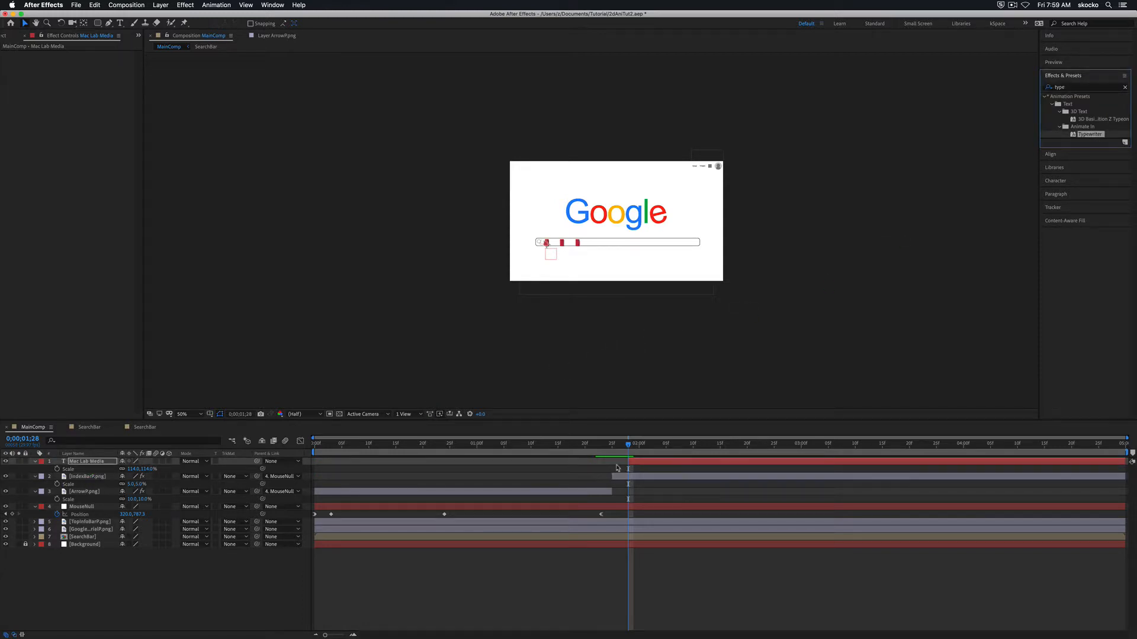
Play and scrub through the typewriter animation in the search bar, undoing the accidental shift of the text layer.
key(space)
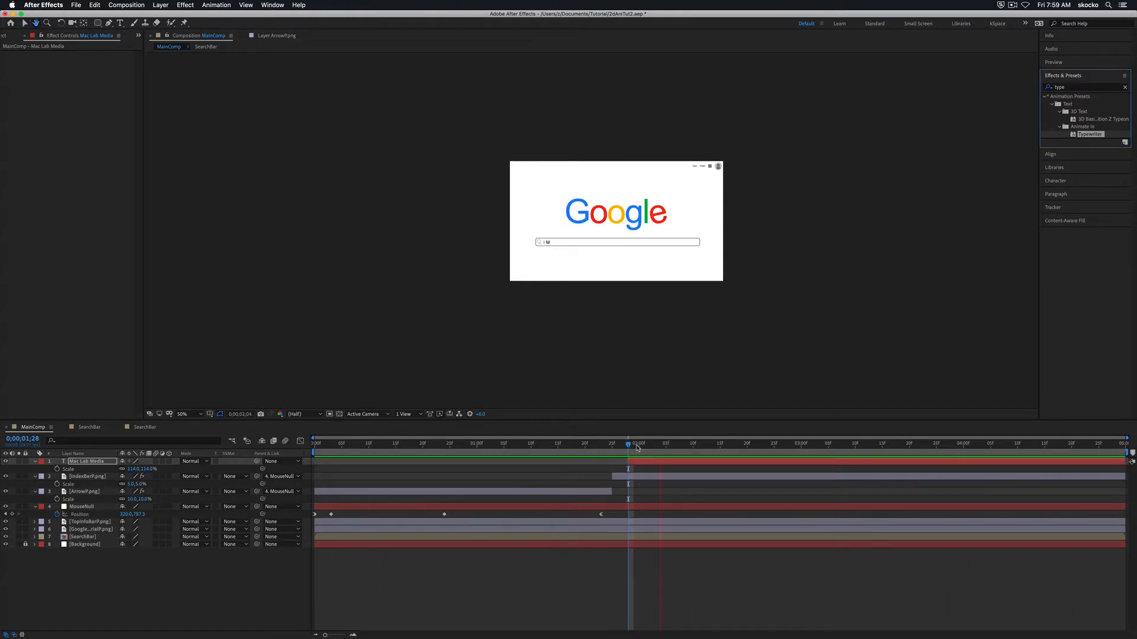
click(663, 446)
drag(669, 445, 951, 459)
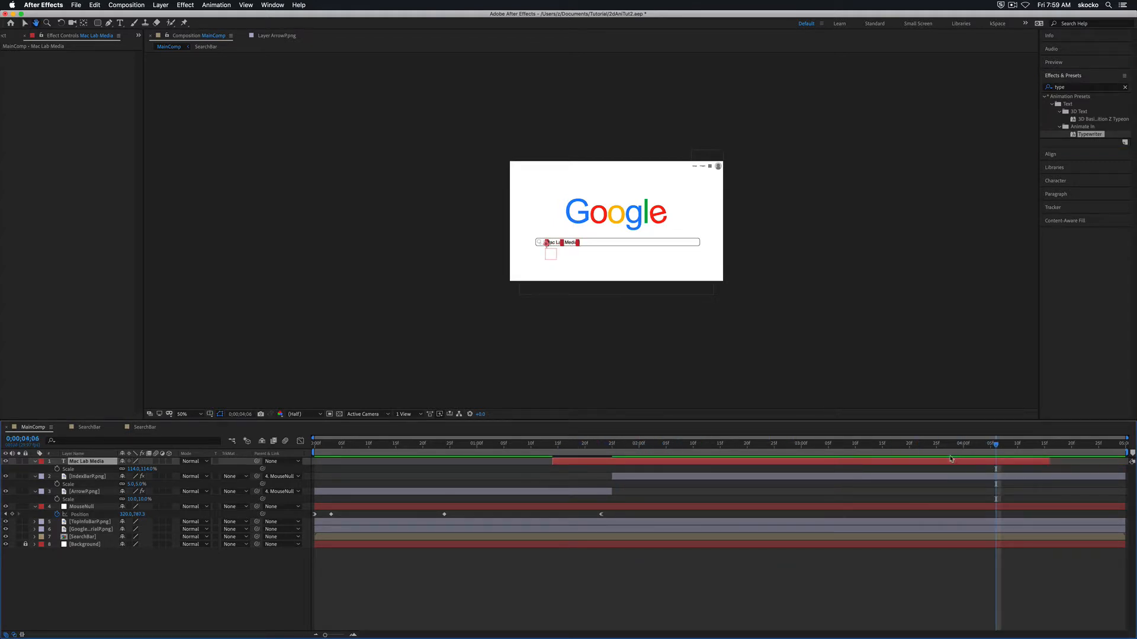
key(super+z)
drag(977, 455, 596, 445)
drag(679, 443, 774, 446)
scroll(574, 261, up, 4)
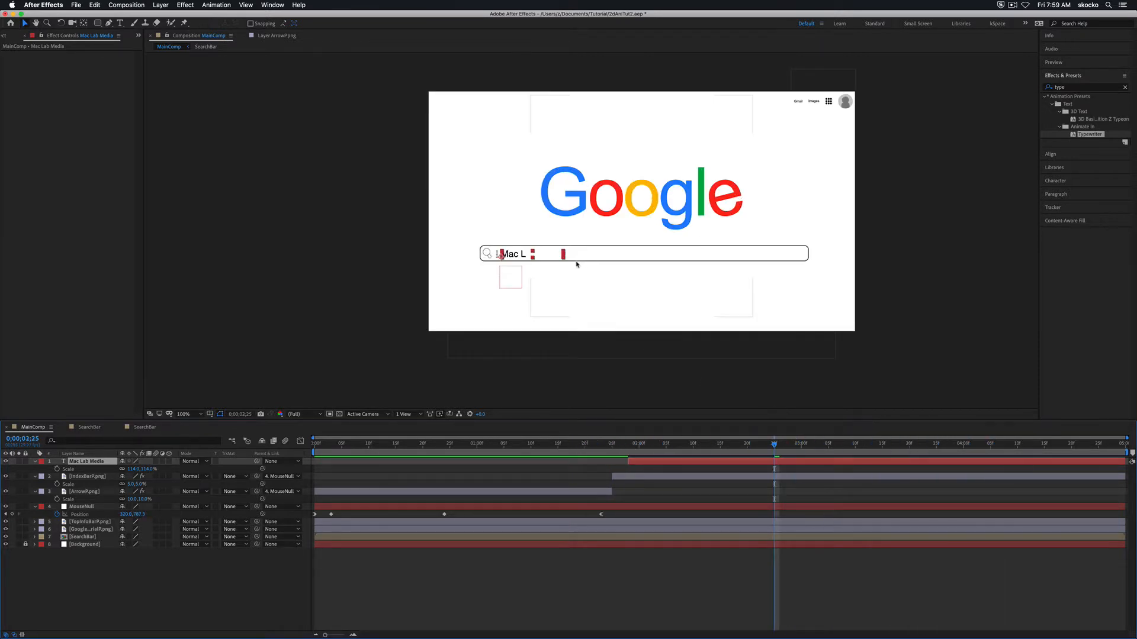
scroll(569, 261, down, 2)
mouse_move(622, 443)
mouse_down()
mouse_move(1032, 443)
mouse_move(601, 443)
mouse_up()
Save the project and preview the whole animation from the first frame.
key(super+s)
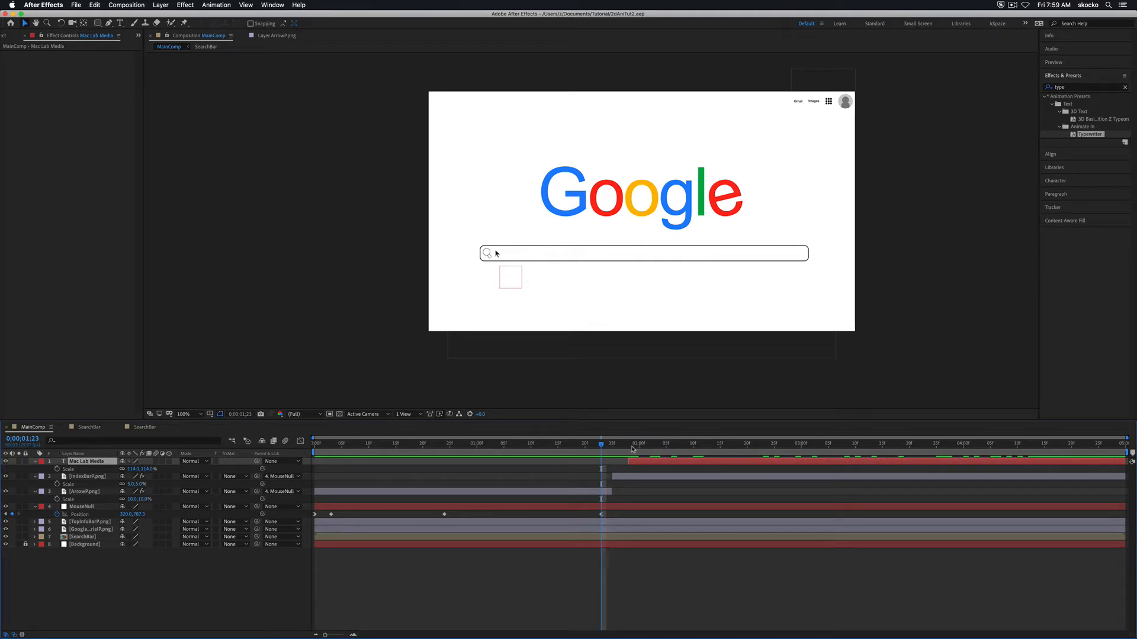
drag(601, 444, 218, 420)
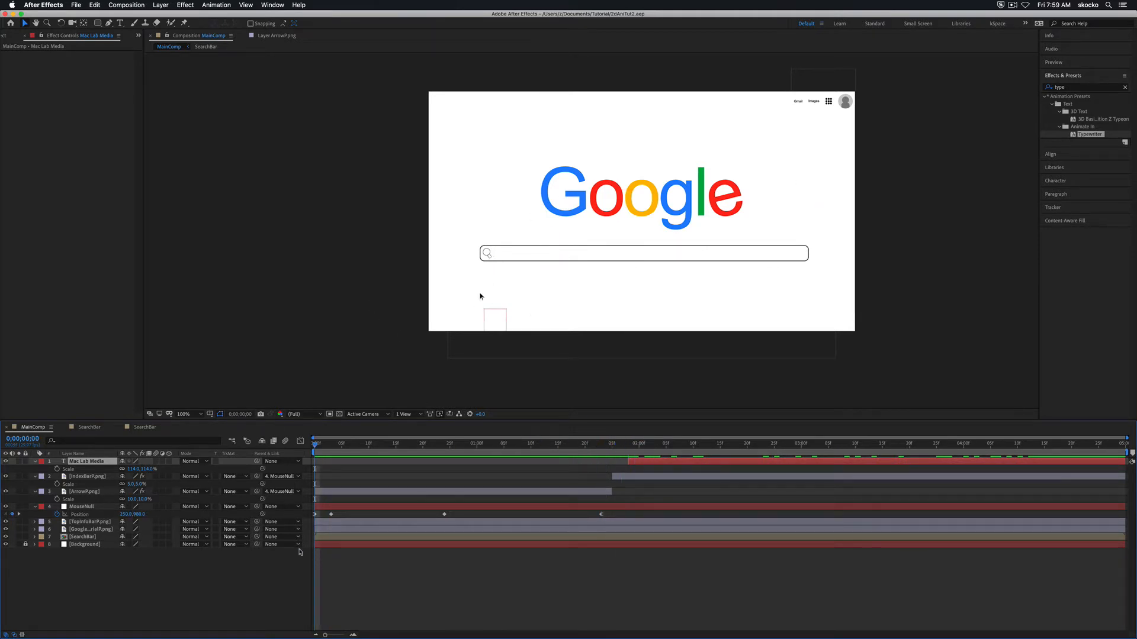
key(space)
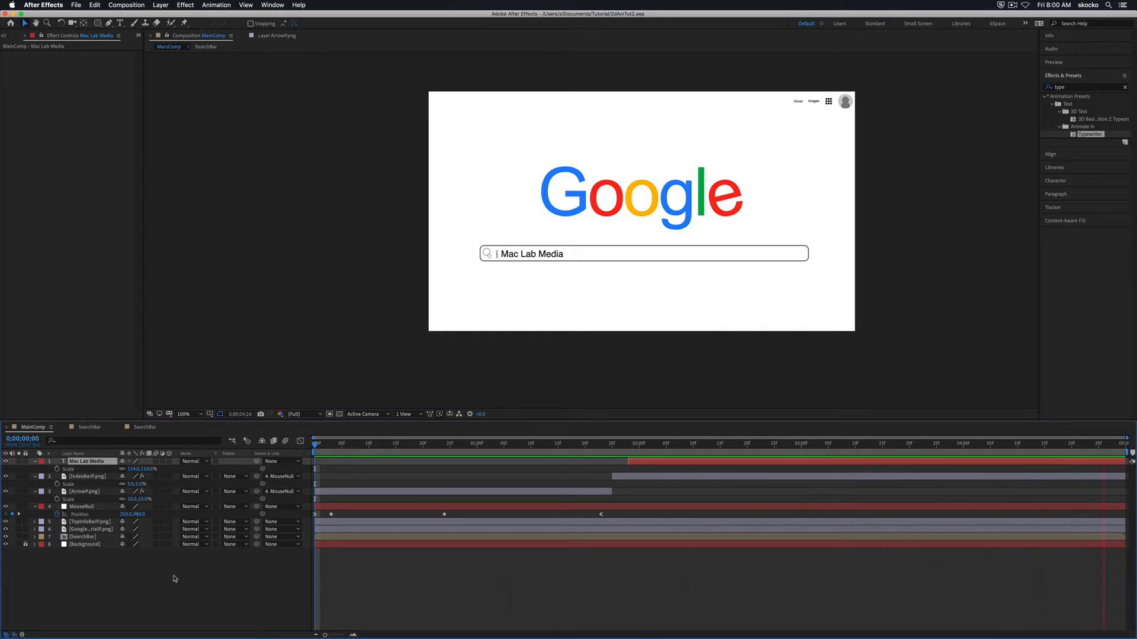
key(space)
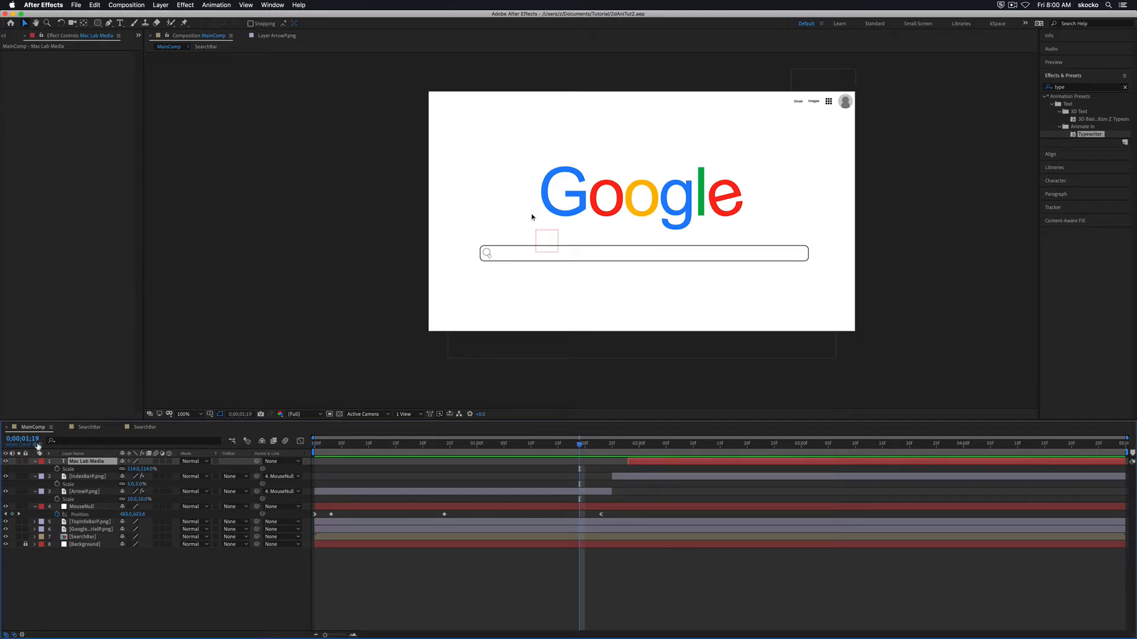
Collapse the expanded layer properties in MainComp, move the current time to 0;00;01;28 and deselect all layers.
click(35, 462)
click(35, 469)
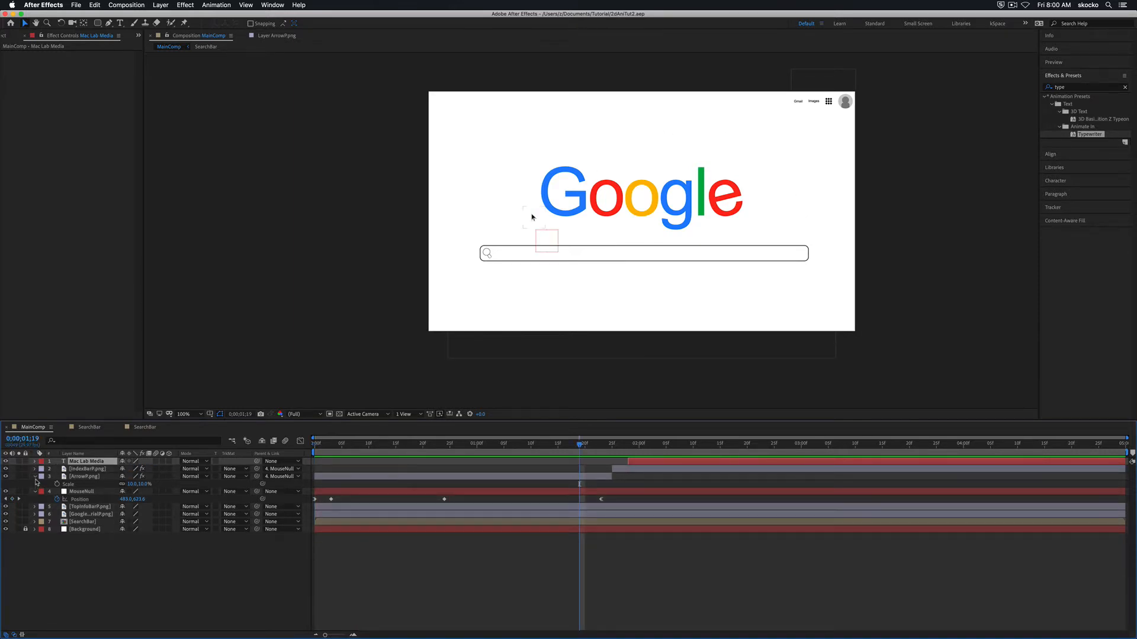
click(35, 478)
click(35, 484)
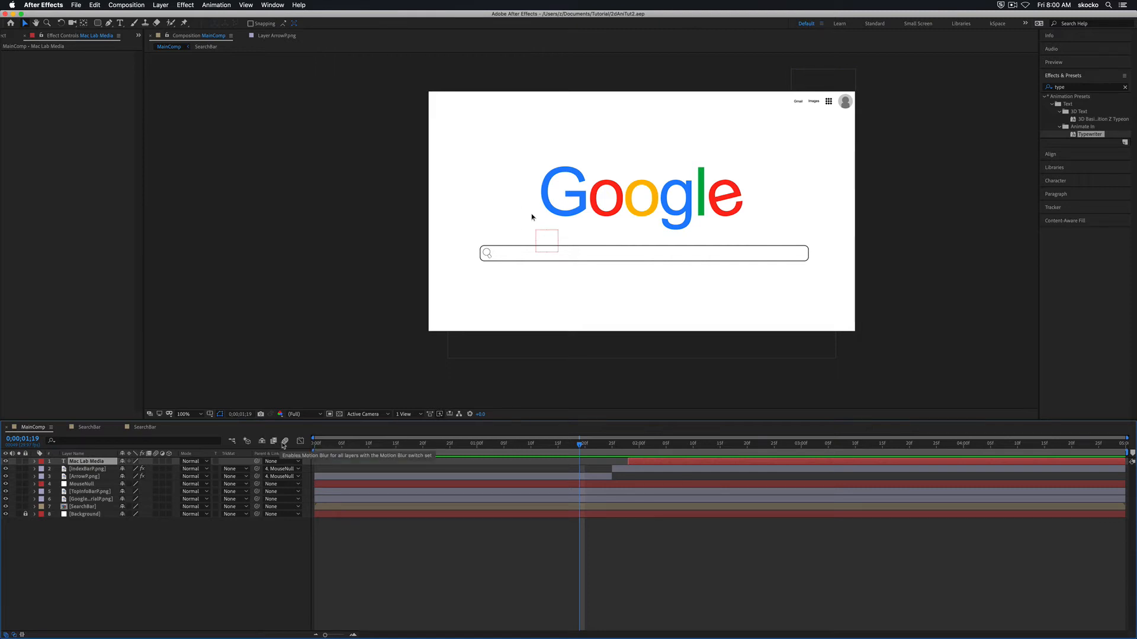
drag(582, 450, 628, 450)
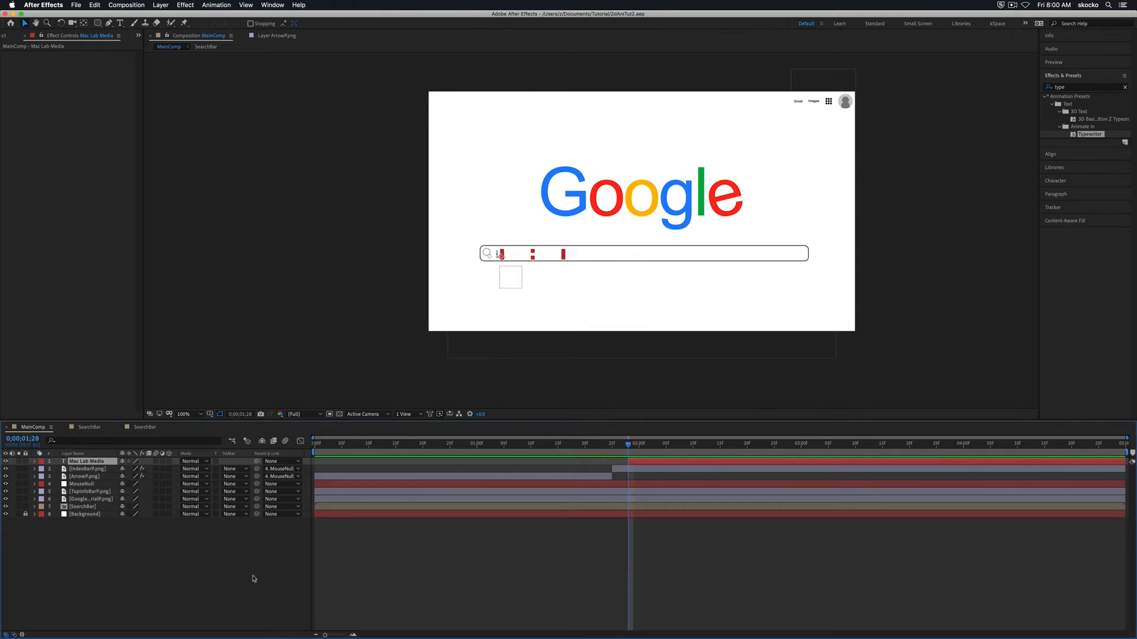
click(254, 578)
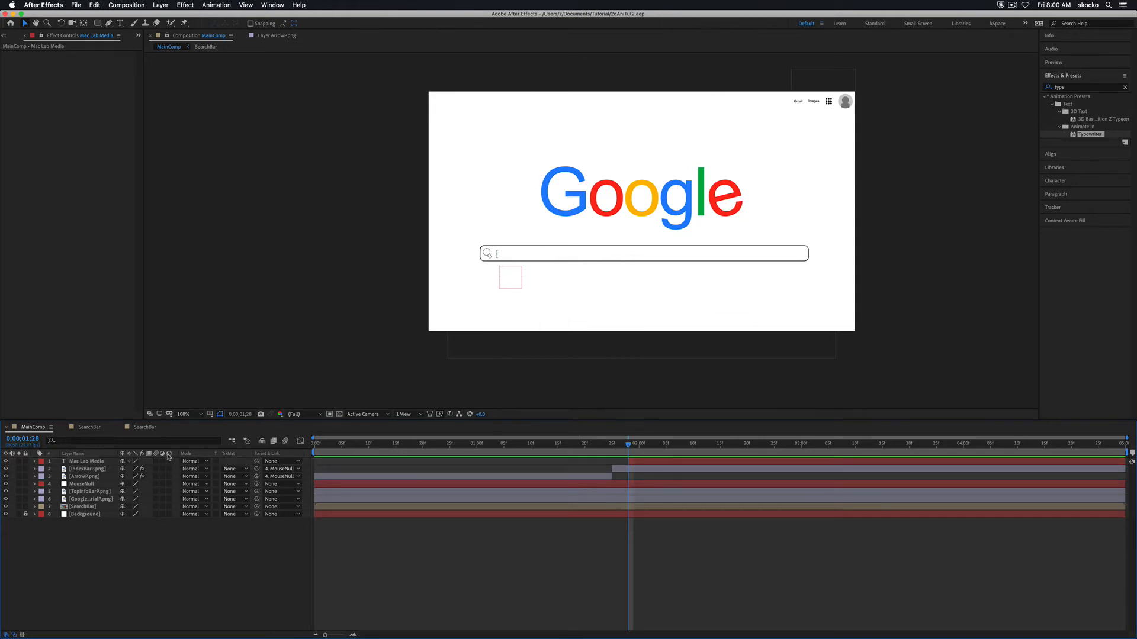
Turn on the 3D switch for the MainComp layers, unlocking Background to include it, and return to the first frame.
drag(168, 461, 167, 517)
click(26, 514)
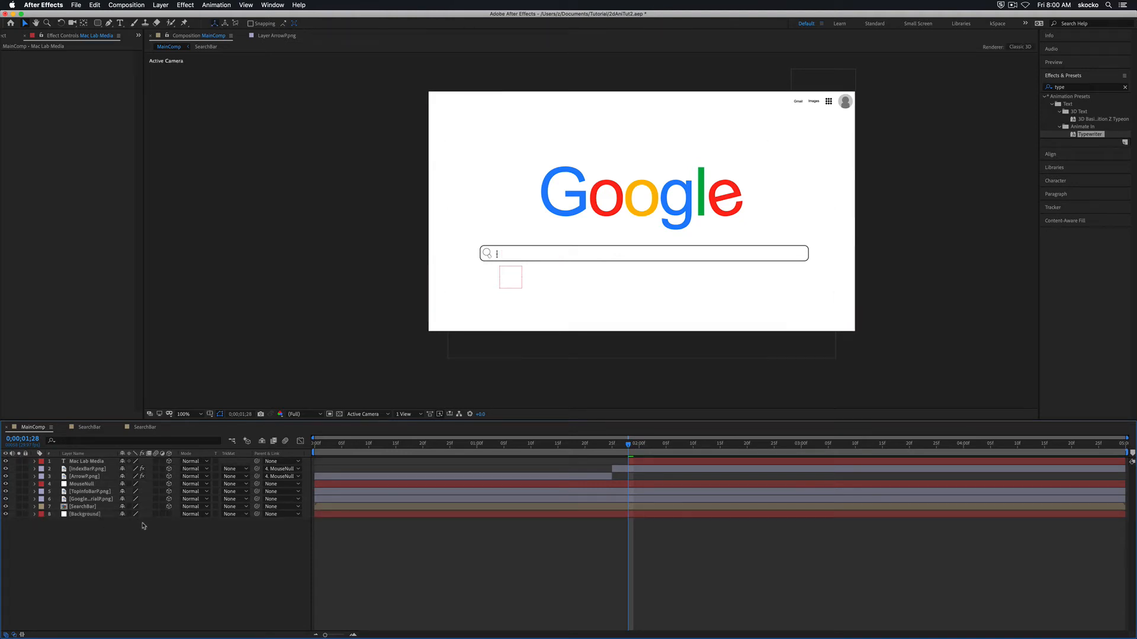
click(169, 514)
drag(578, 444, 178, 453)
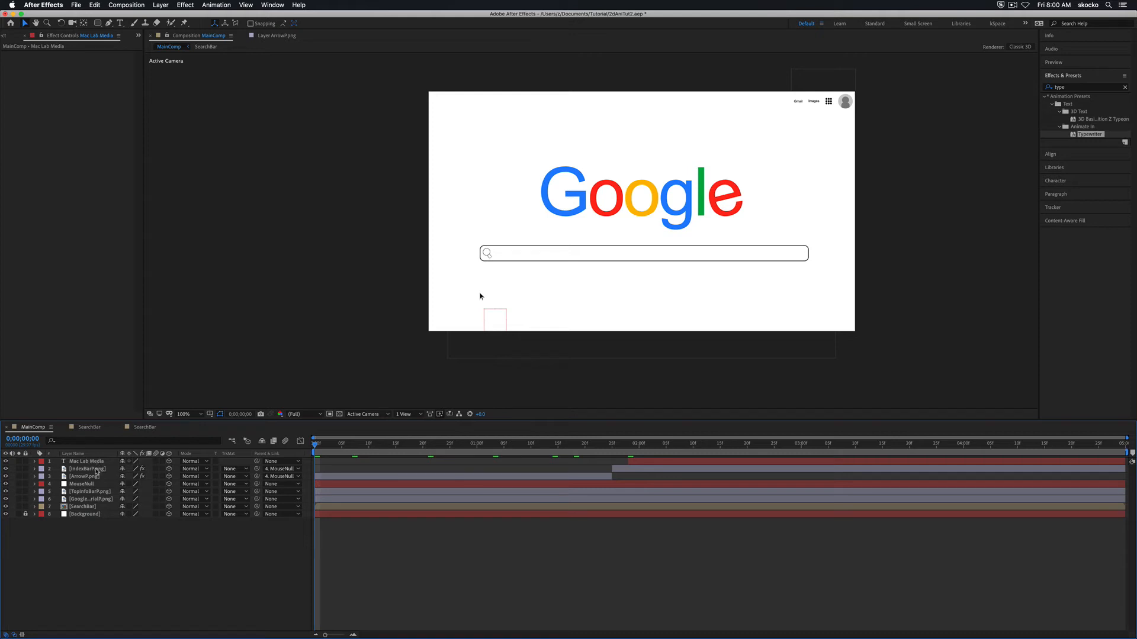
Compare the I-beam pointer layer's rotation properties with its 3D switch off and on, and collapse them.
click(95, 470)
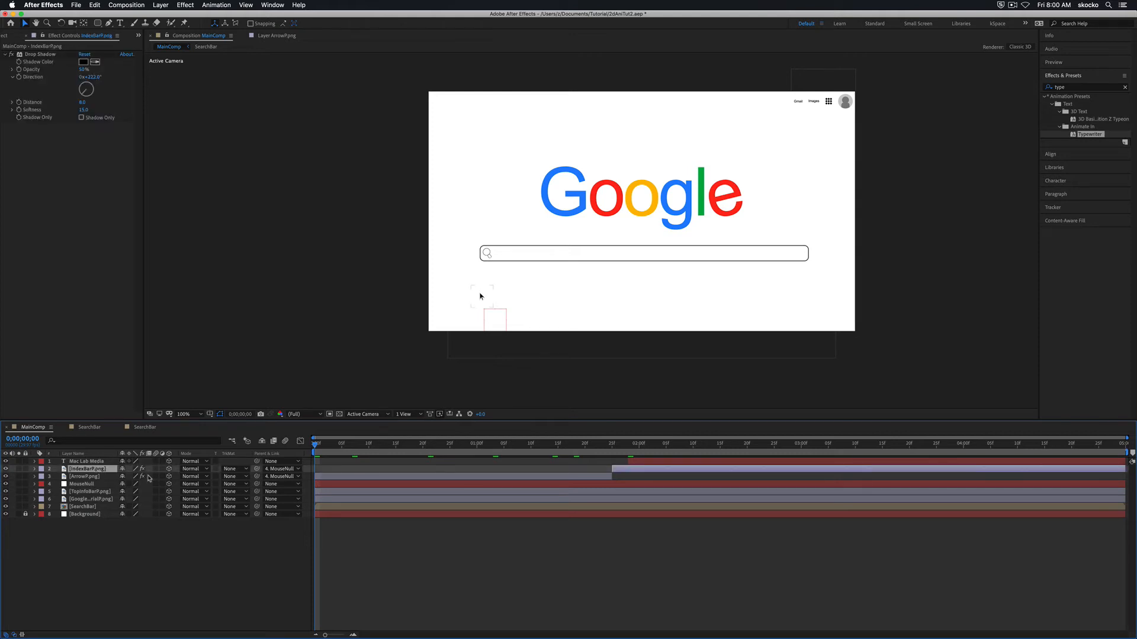
key(r)
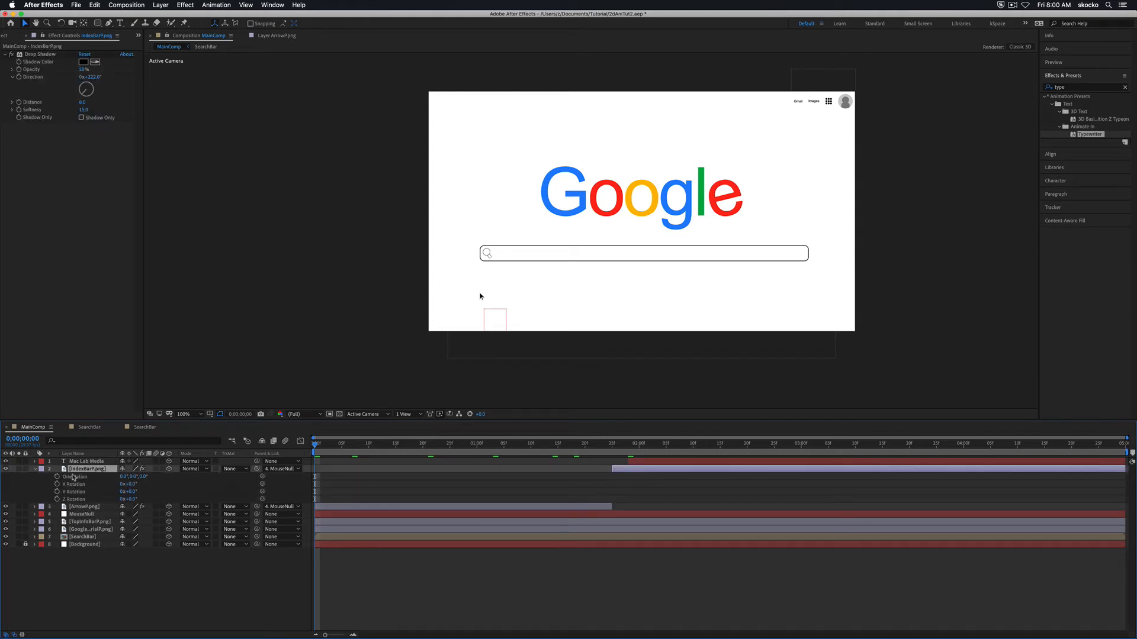
click(168, 469)
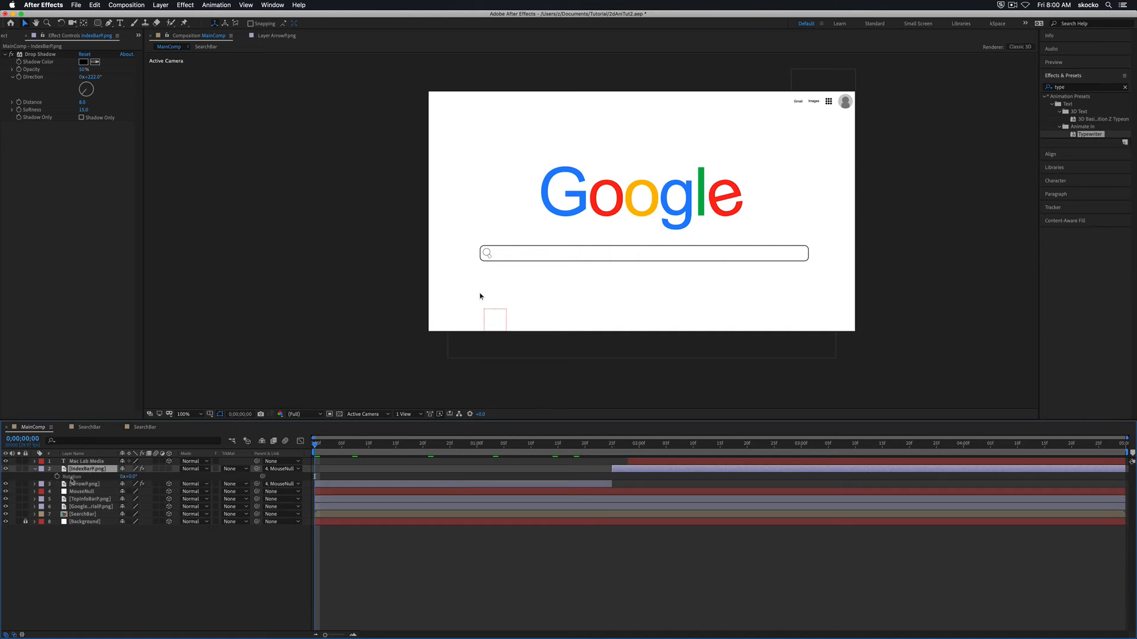
click(170, 469)
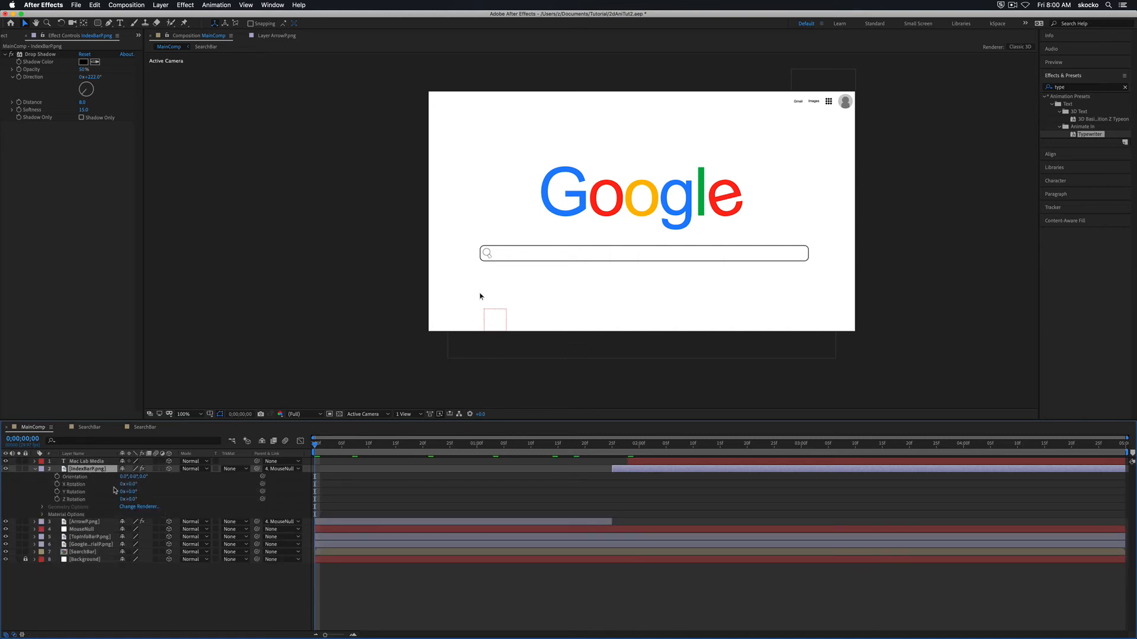
click(42, 479)
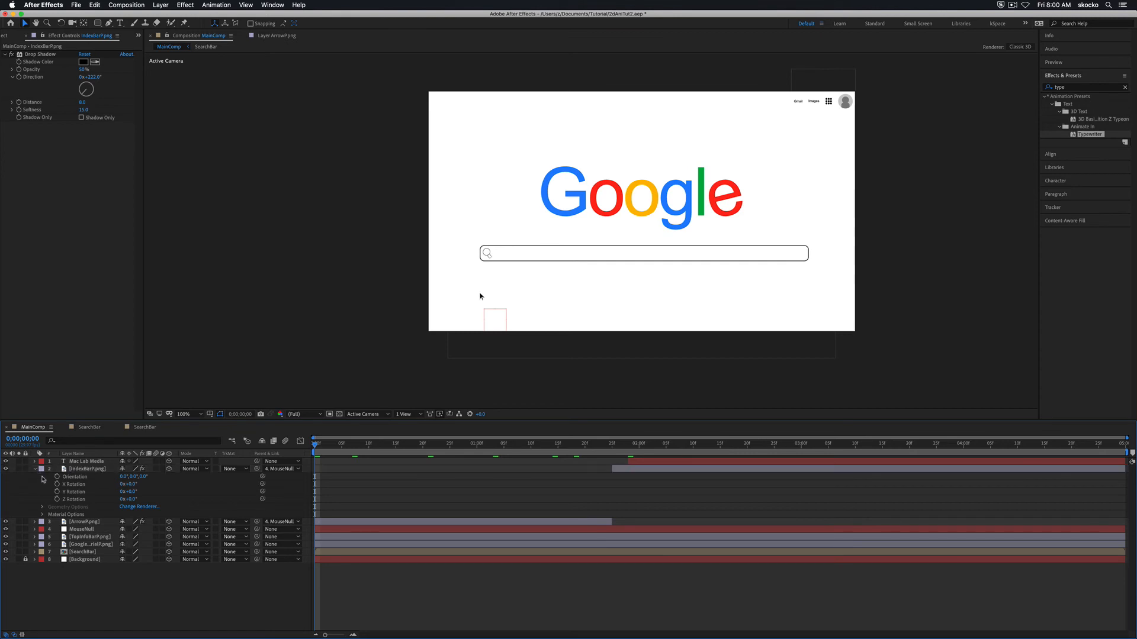
click(35, 469)
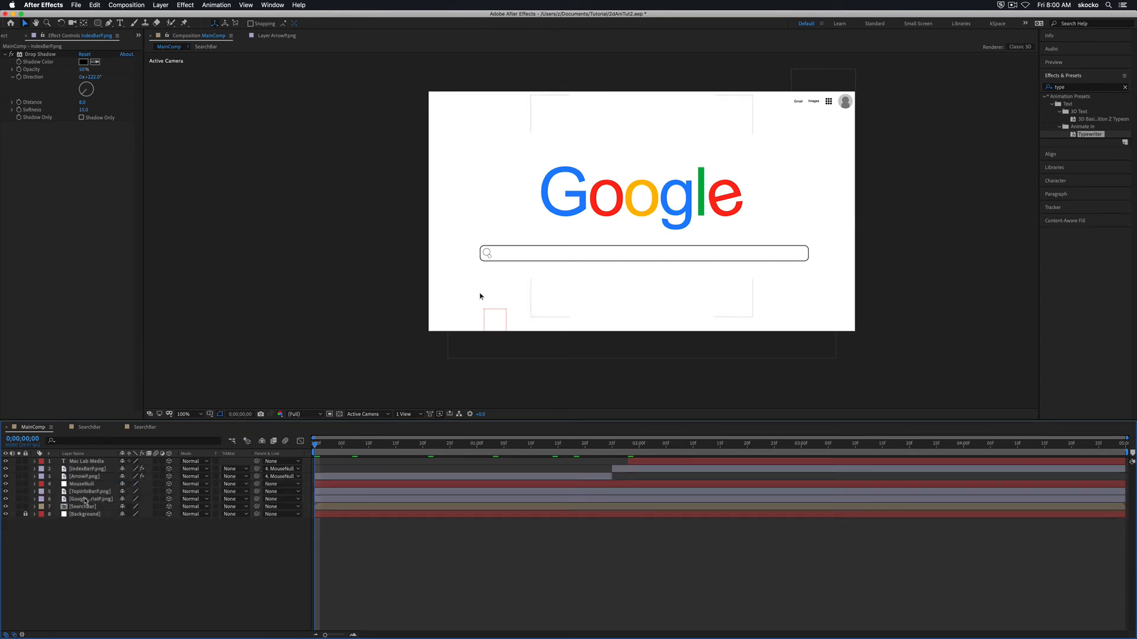
Try rotating the Google logo layer about its Y, Z and X axes in turn, undoing each rotation.
click(84, 500)
click(34, 500)
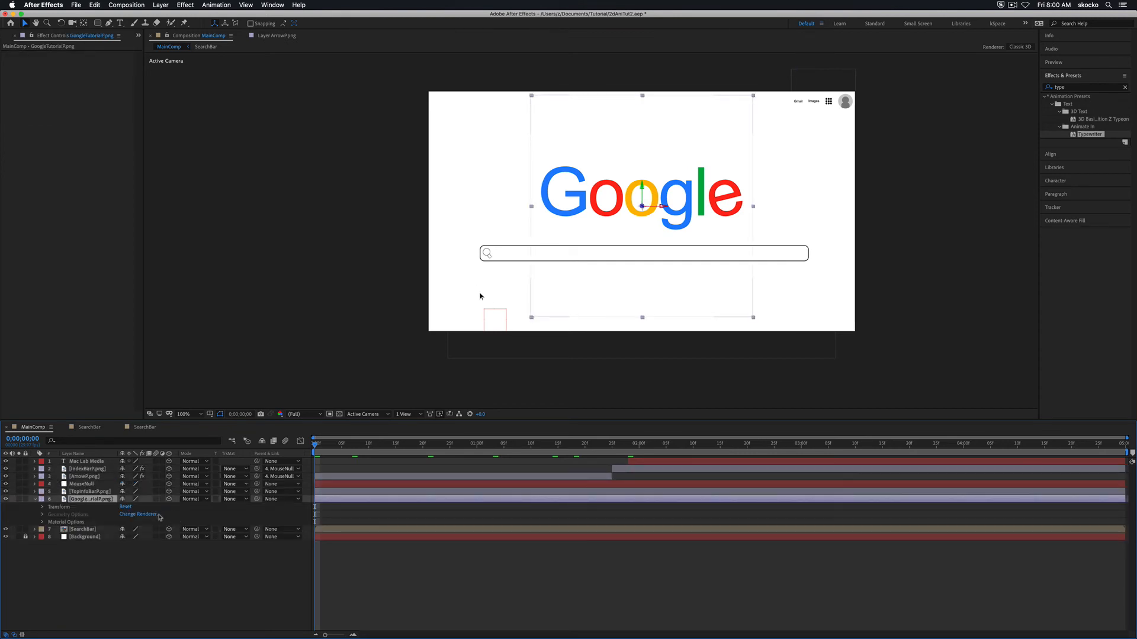
key(r)
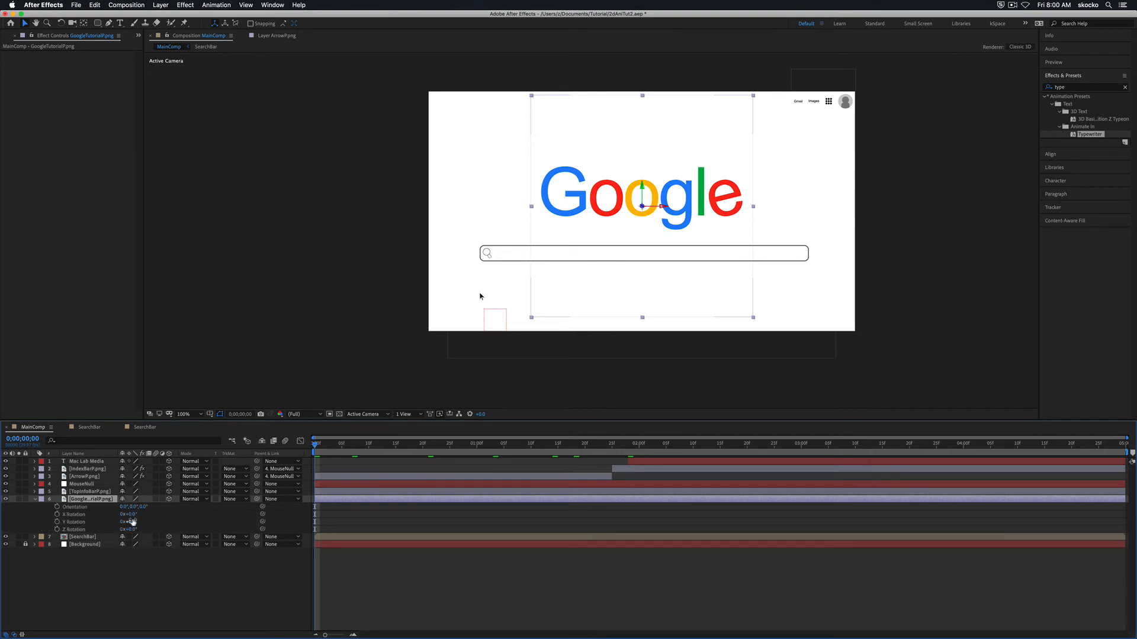
drag(130, 522, 309, 538)
key(super+z)
drag(129, 530, 254, 535)
key(super+z)
drag(129, 515, 222, 520)
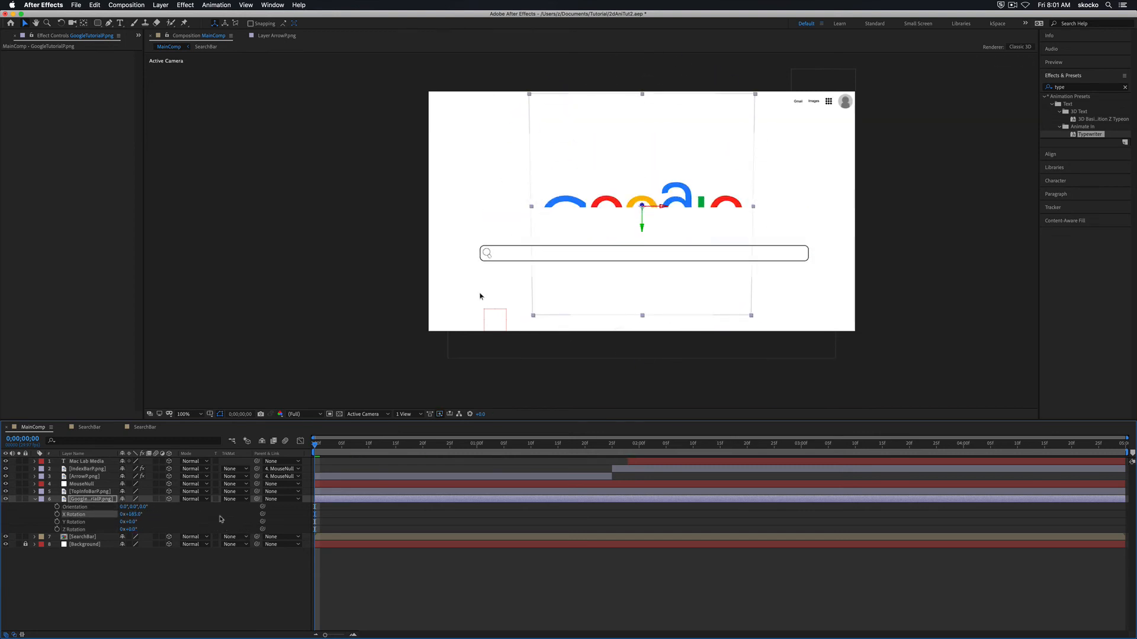
key(super+z)
click(174, 591)
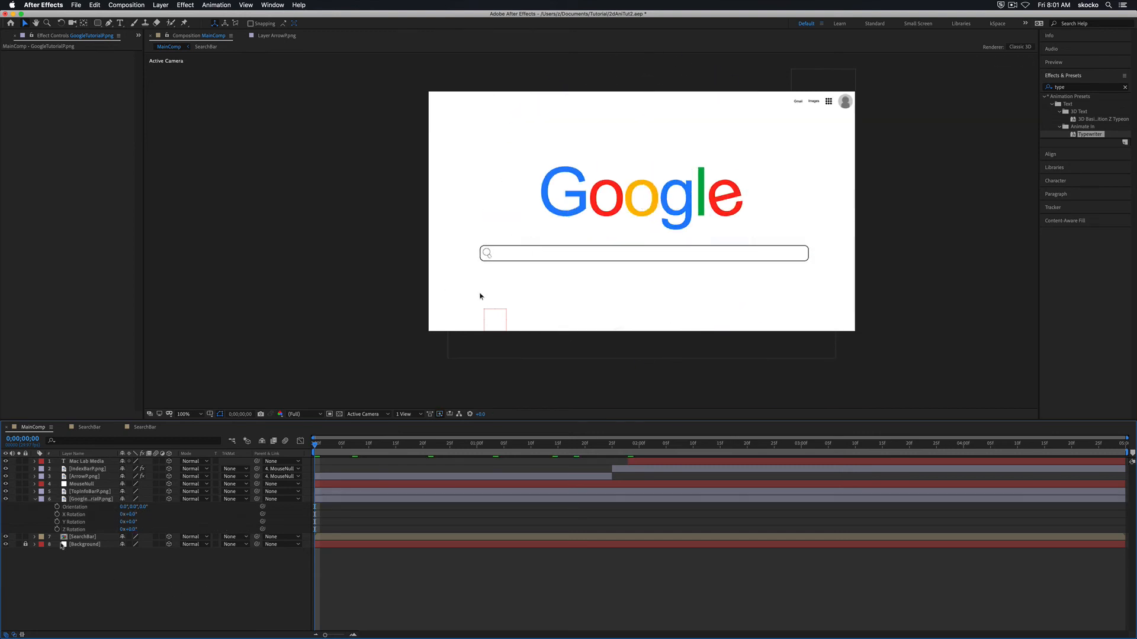
click(34, 500)
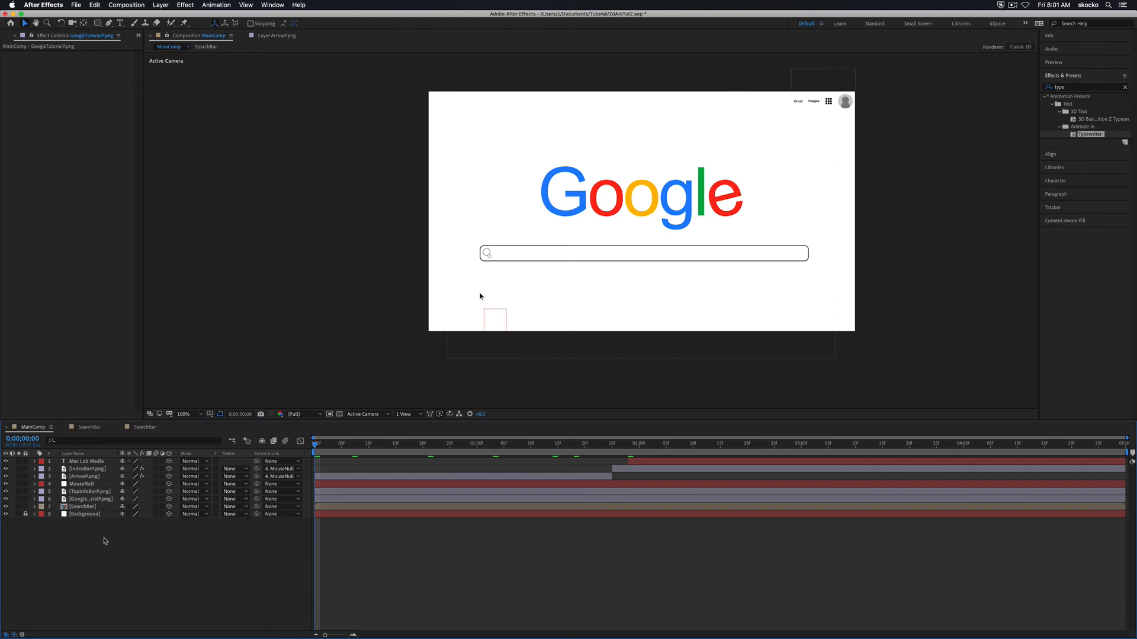